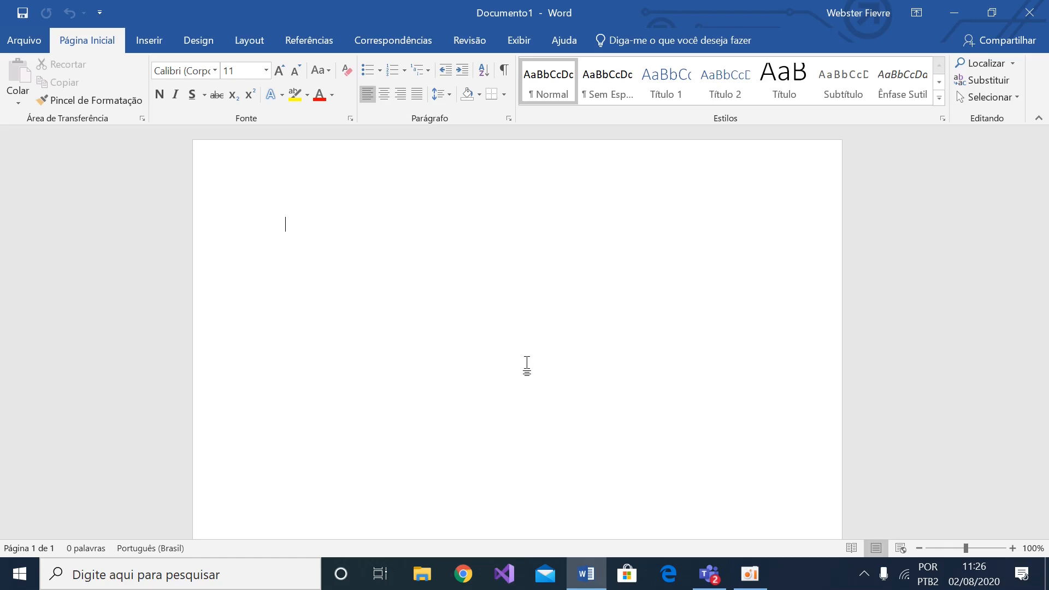
Write a sentence starting with "Mwen se" followed by the person's first name, and start a new line below it
type("mwe")
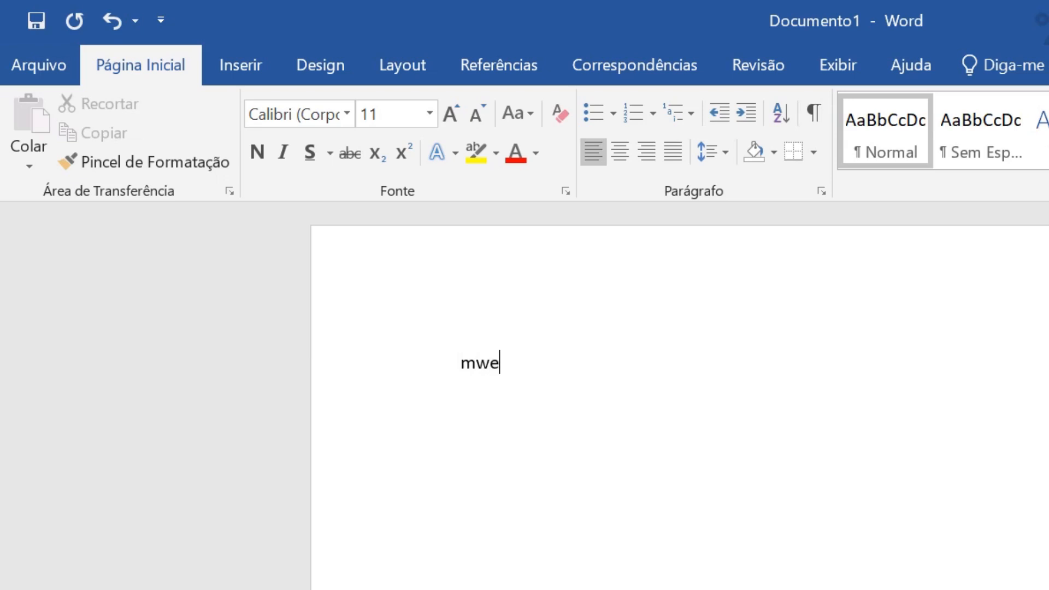
type("n ")
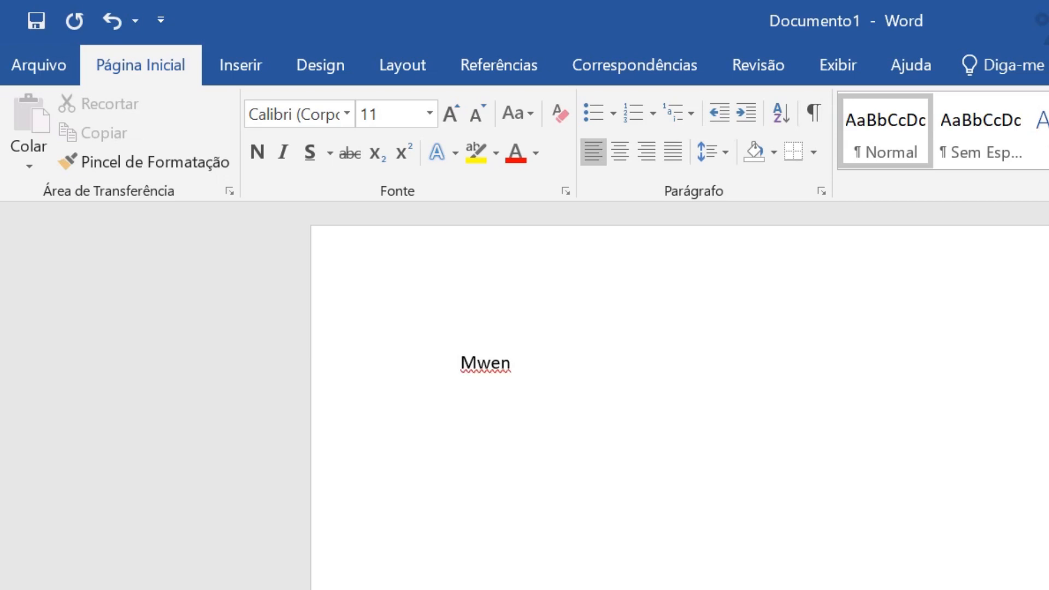
type("se Webster")
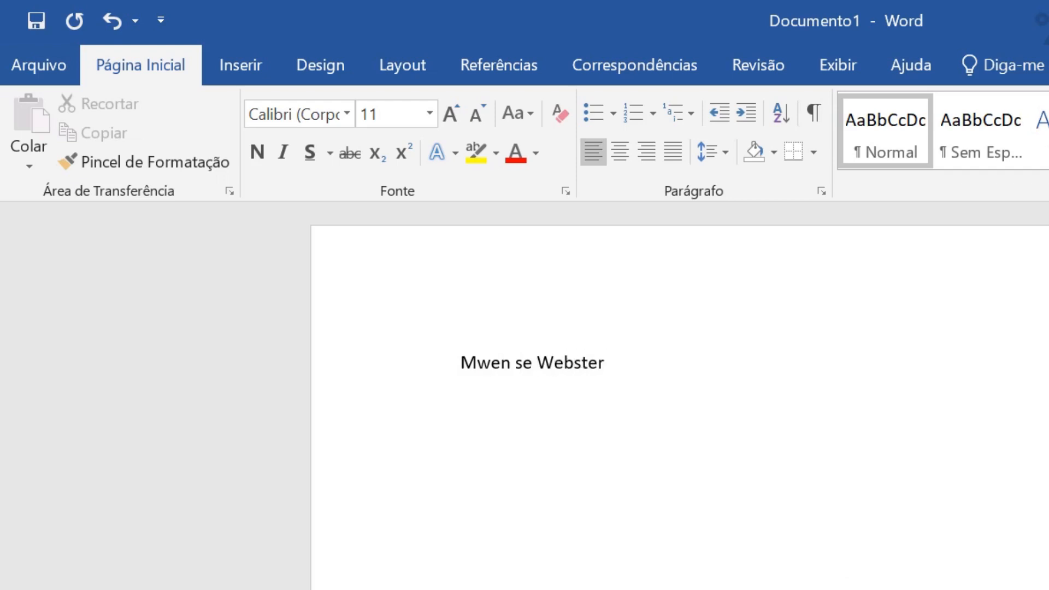
key("Return")
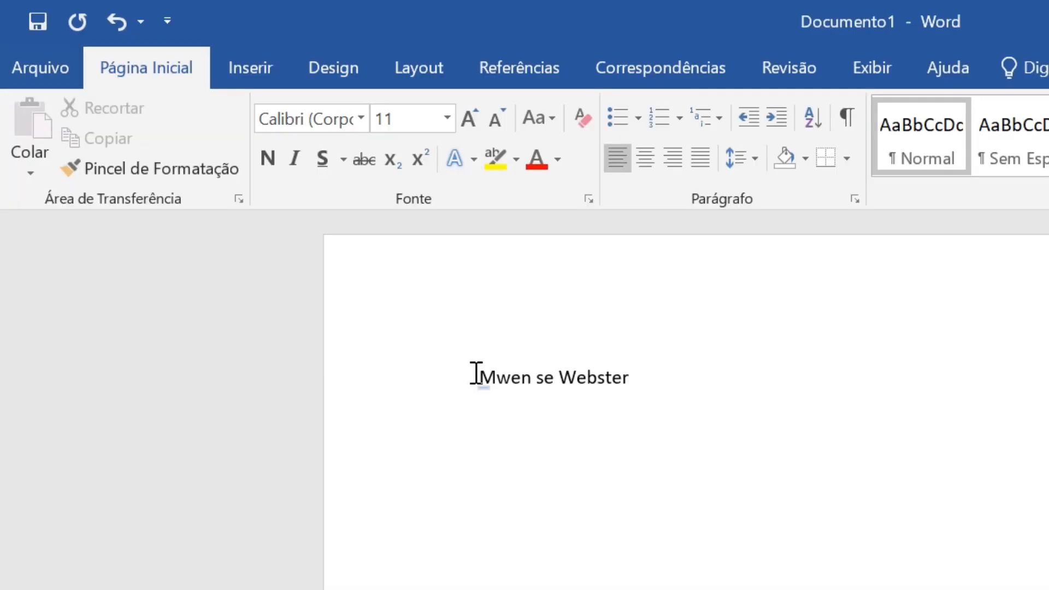
left_click_drag(476, 375, 656, 379)
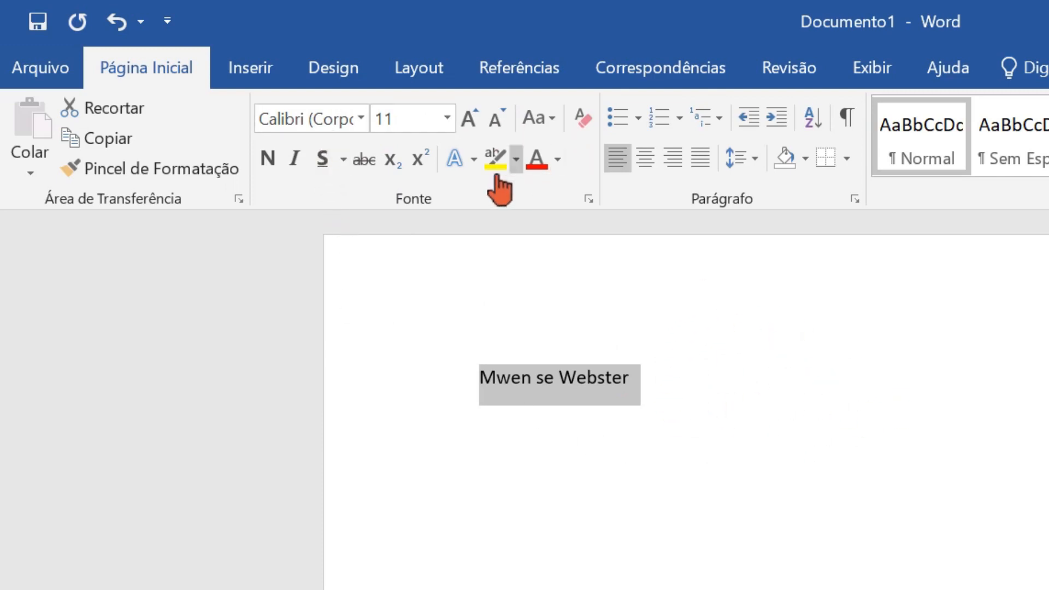
left_click(716, 445)
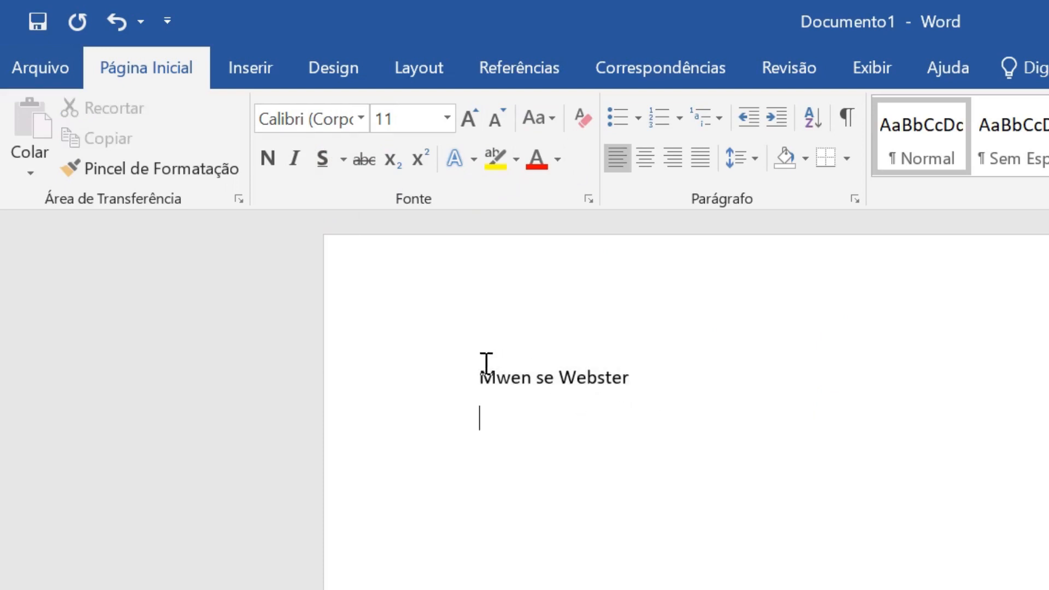
left_click_drag(475, 375, 650, 364)
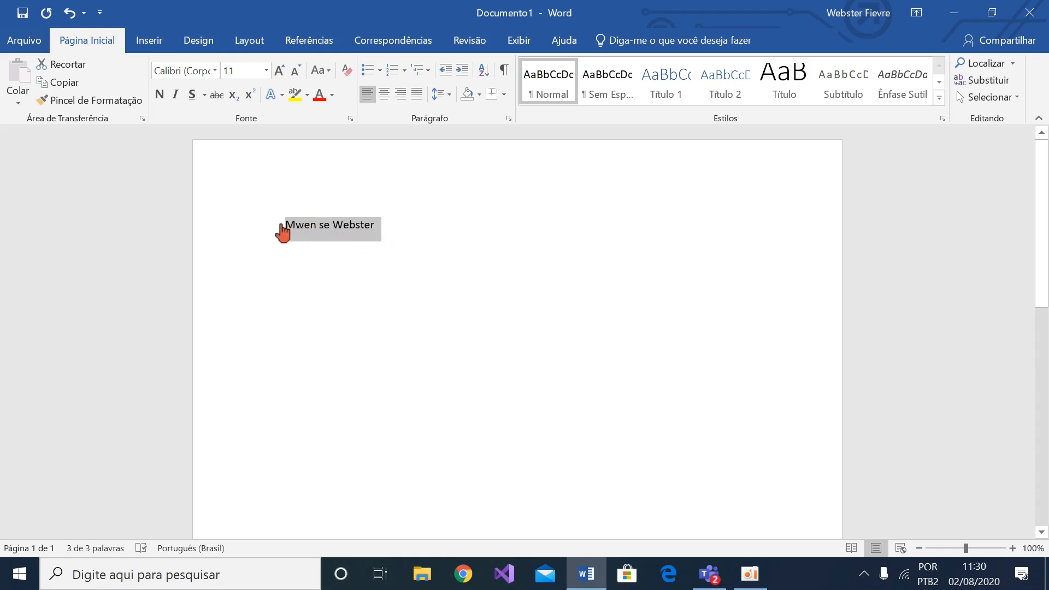
left_click(386, 264)
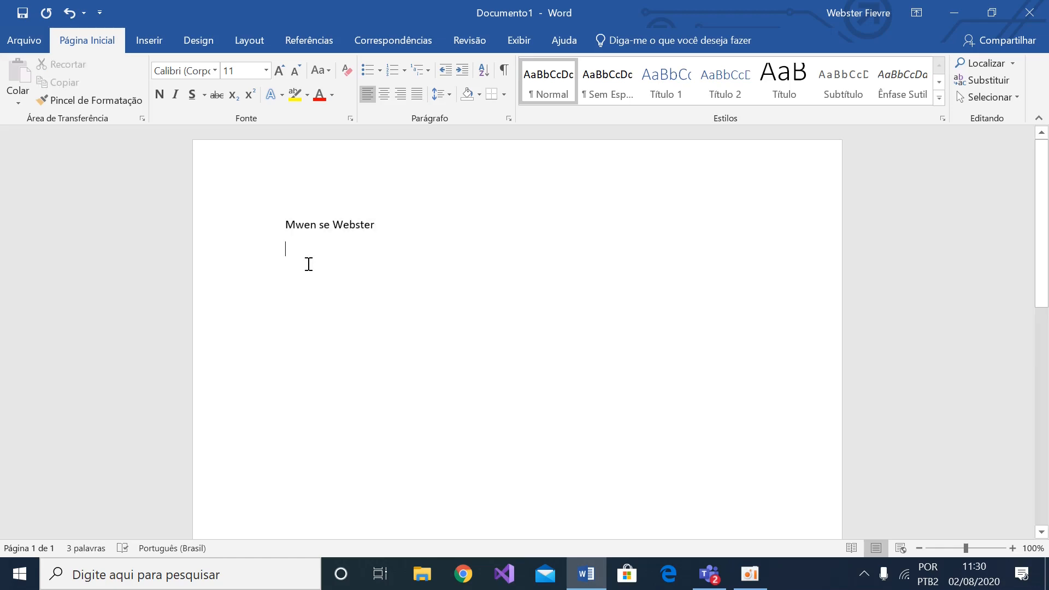
Change the font of the whole sentence to Arial Black
left_click(284, 225)
left_click_drag(285, 225, 352, 221)
left_click_drag(284, 224, 365, 246)
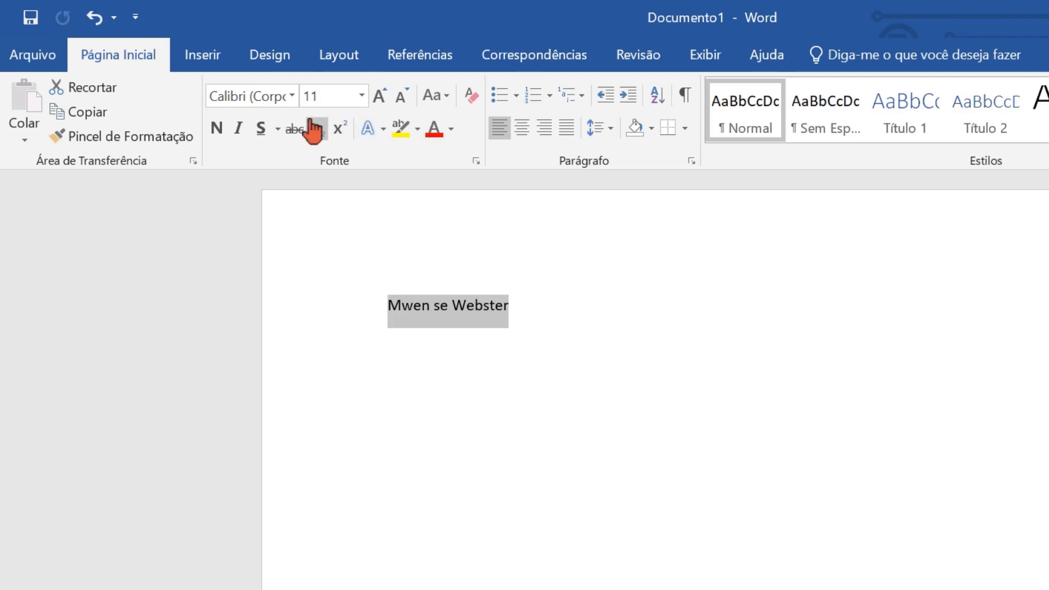
left_click(293, 99)
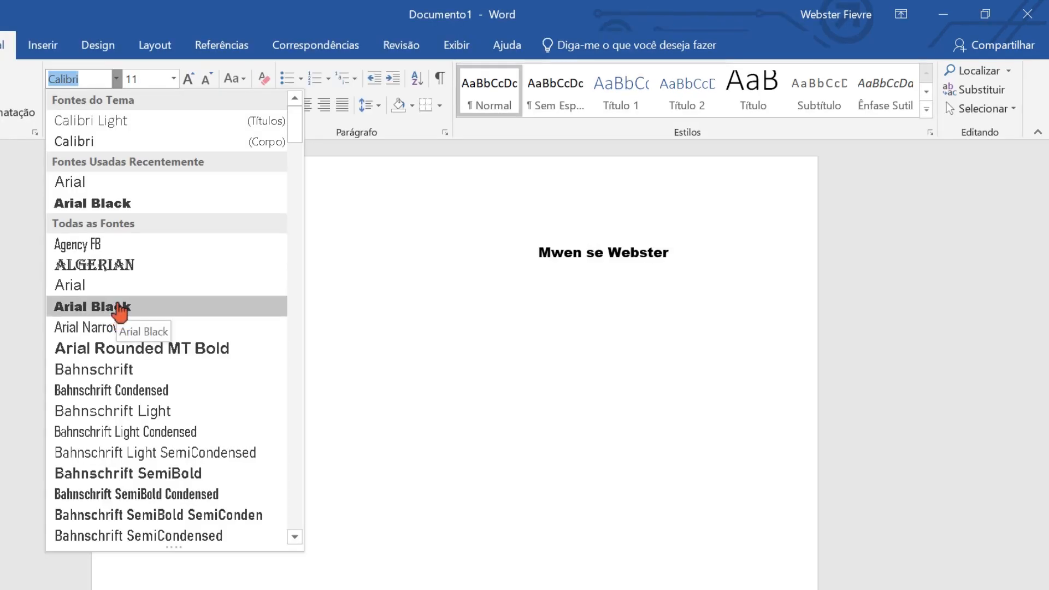
left_click(119, 307)
left_click(110, 310)
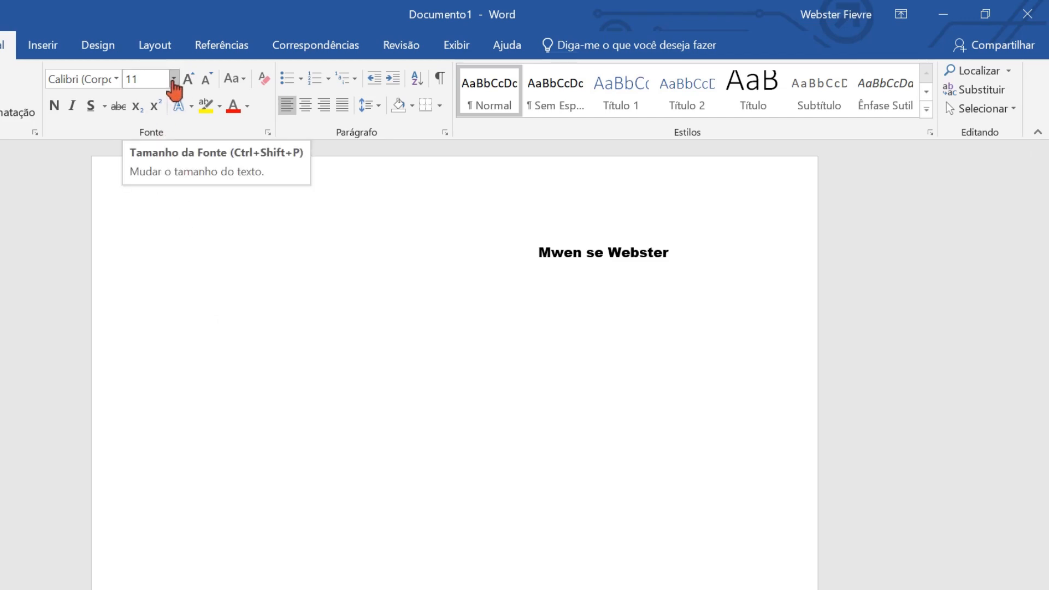
Set the font size of the whole sentence to 14
left_click(173, 80)
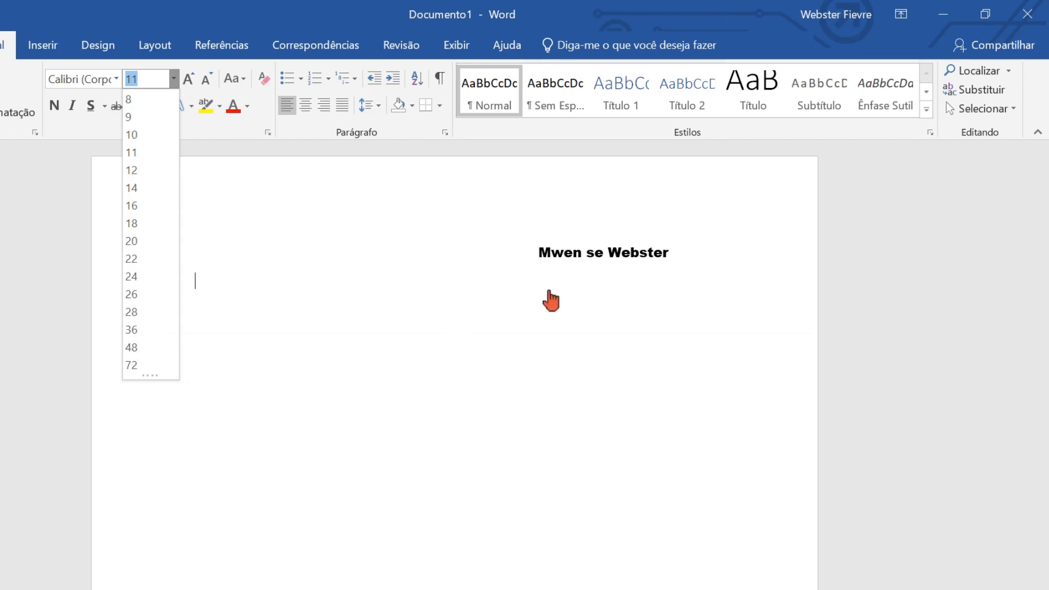
left_click(541, 254)
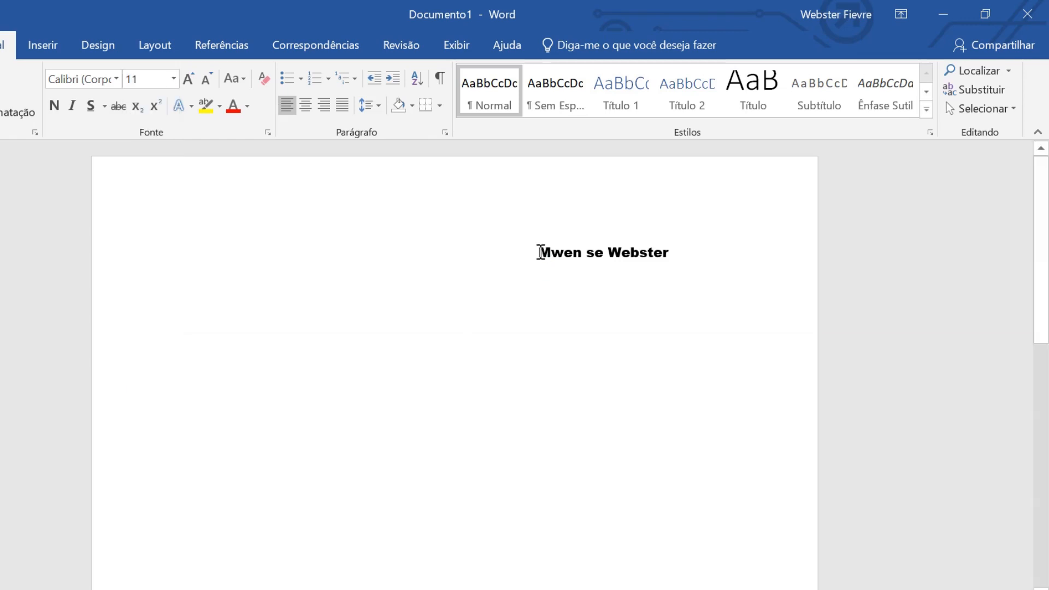
left_click_drag(541, 253, 646, 242)
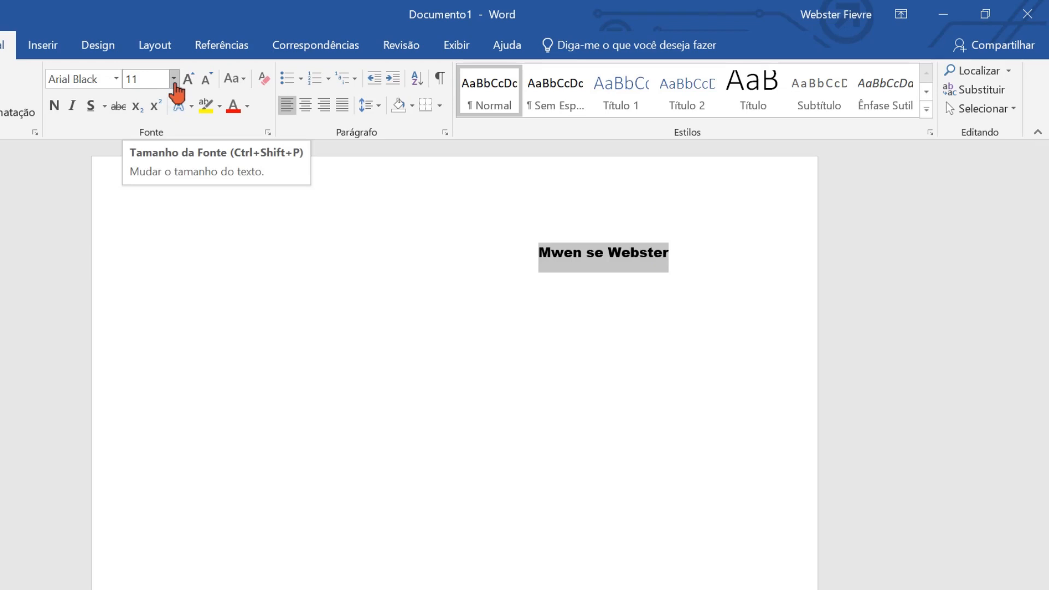
left_click(174, 86)
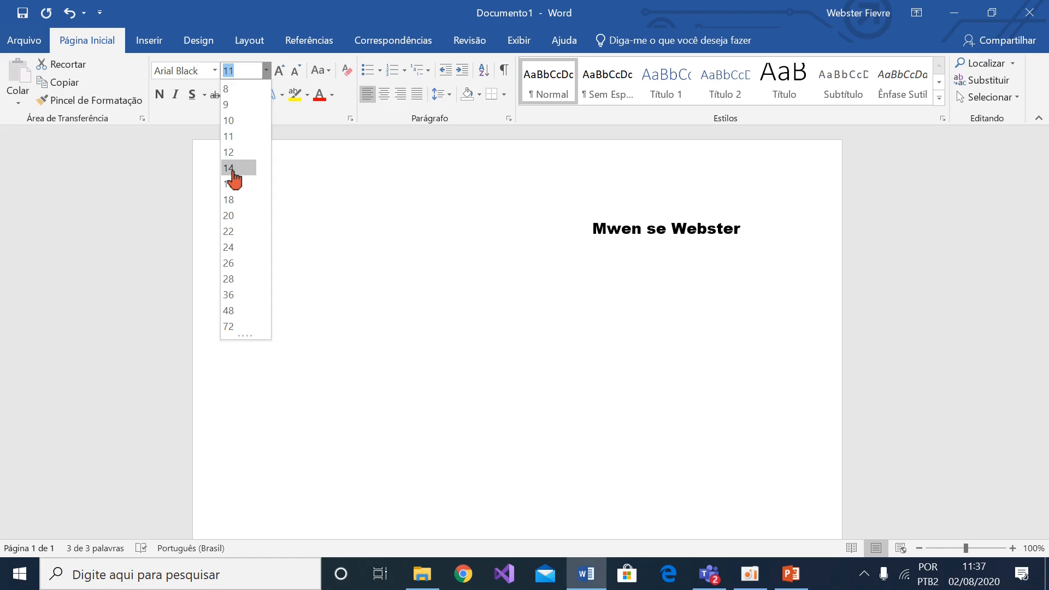
left_click(234, 168)
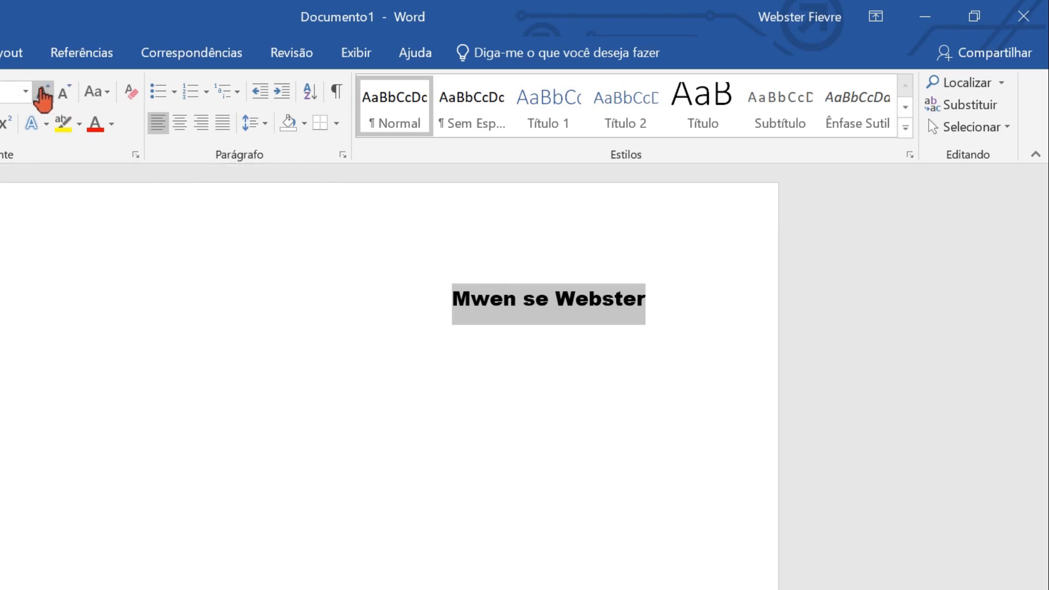
Enlarge the selected sentence's font step by step up to size 72
left_click(43, 93)
left_click(43, 95)
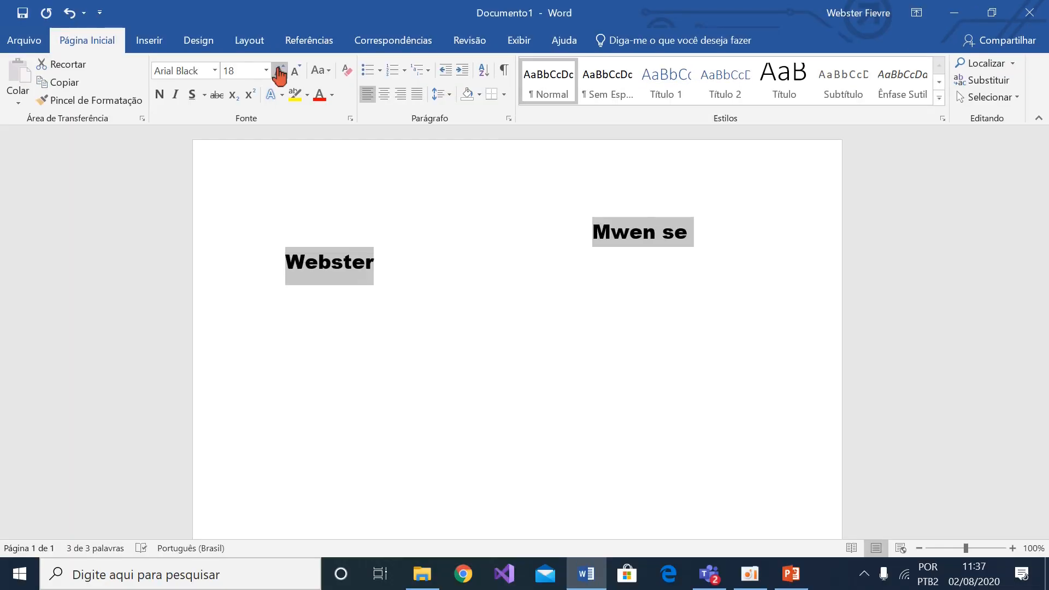
left_click(280, 74)
left_click(280, 74)
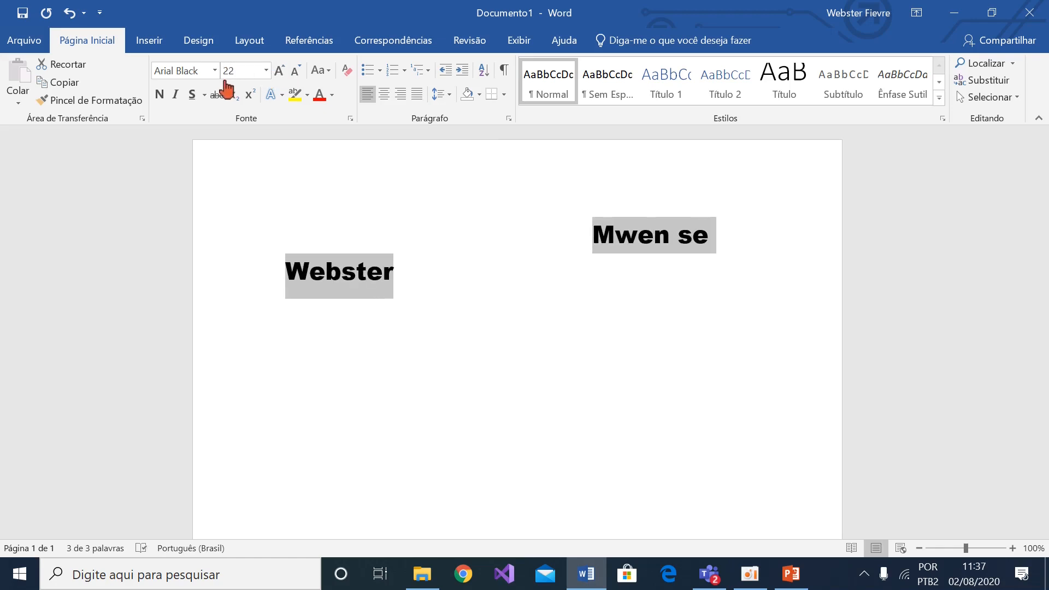
left_click(280, 74)
left_click(280, 74)
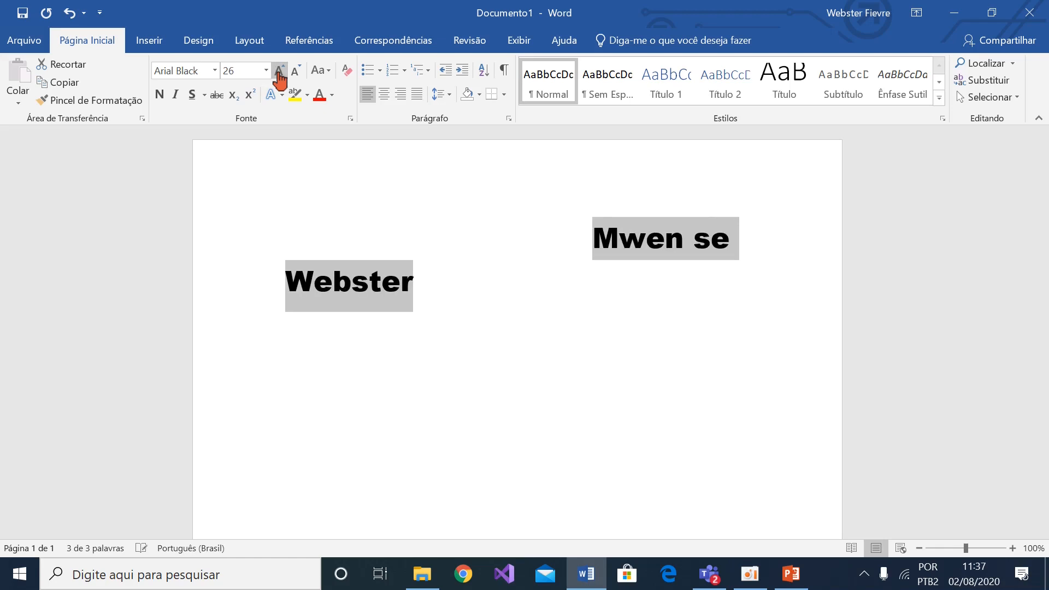
left_click(279, 75)
left_click(280, 74)
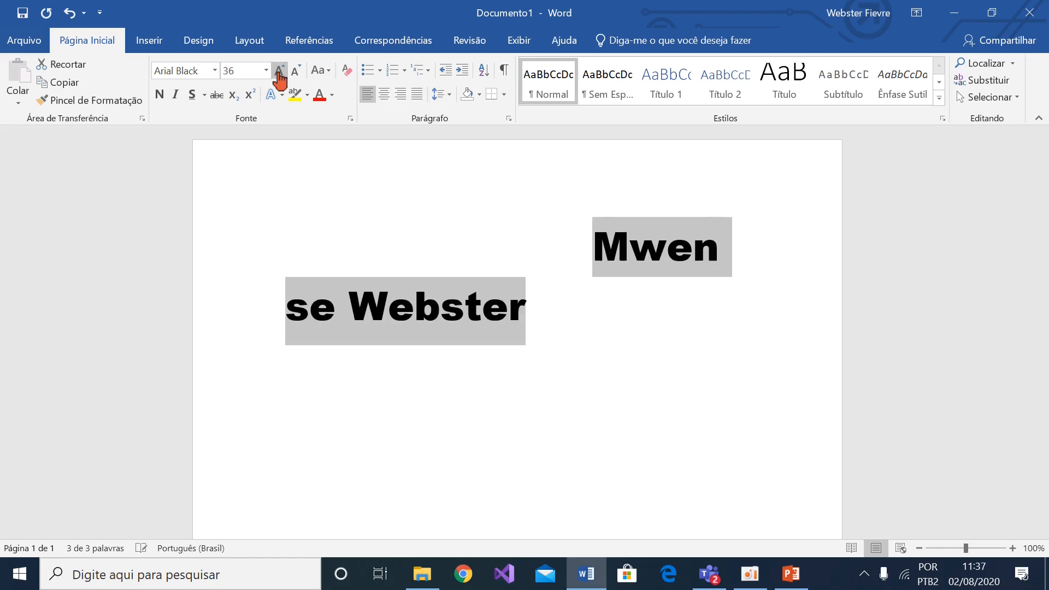
left_click(280, 74)
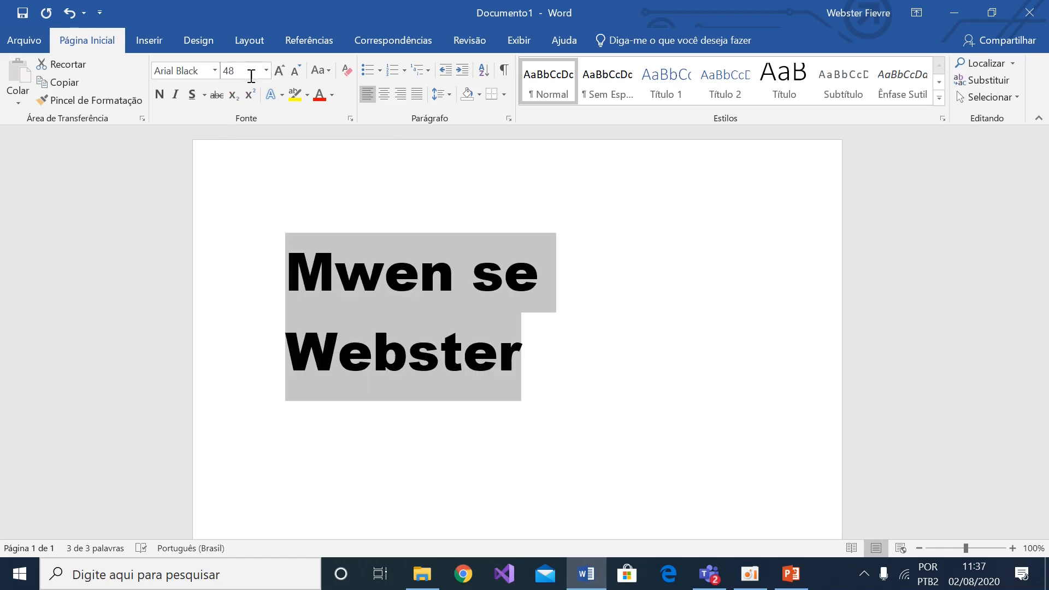
left_click(279, 74)
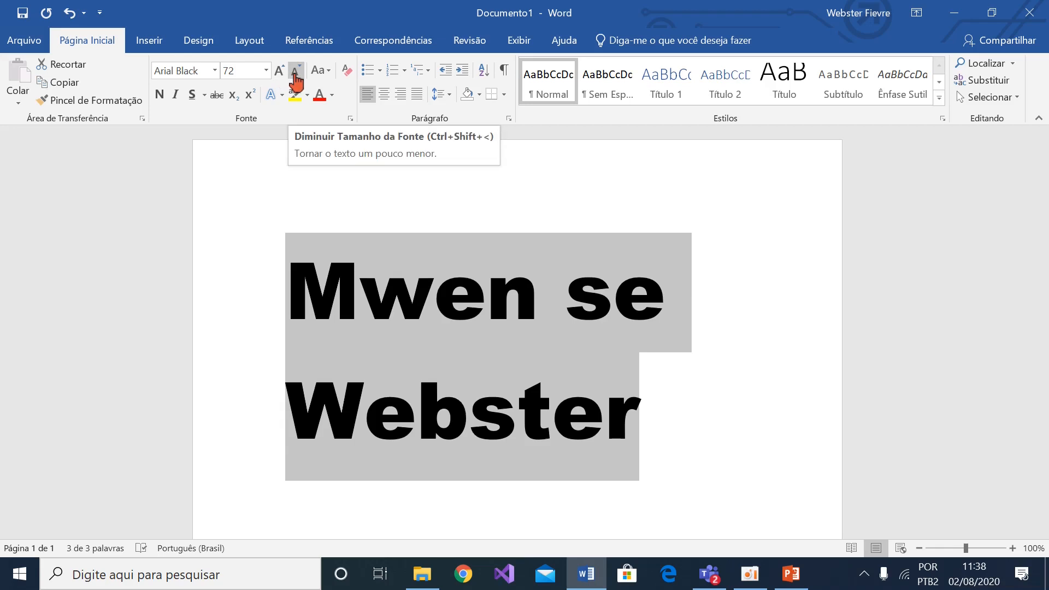
Shrink the selected sentence's font step by step down to size 14
left_click(296, 82)
left_click(296, 82)
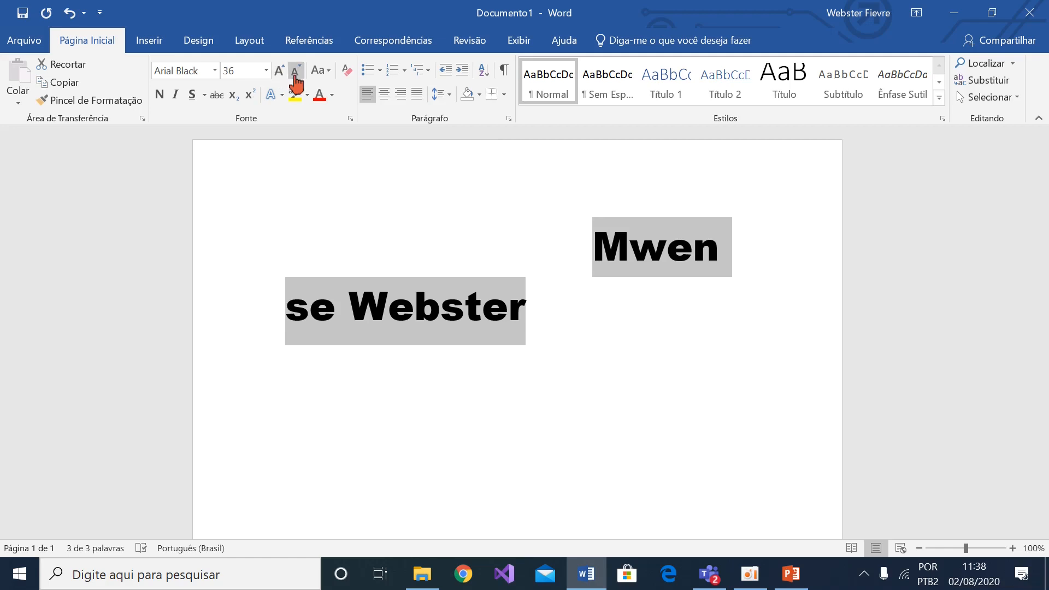
left_click(296, 82)
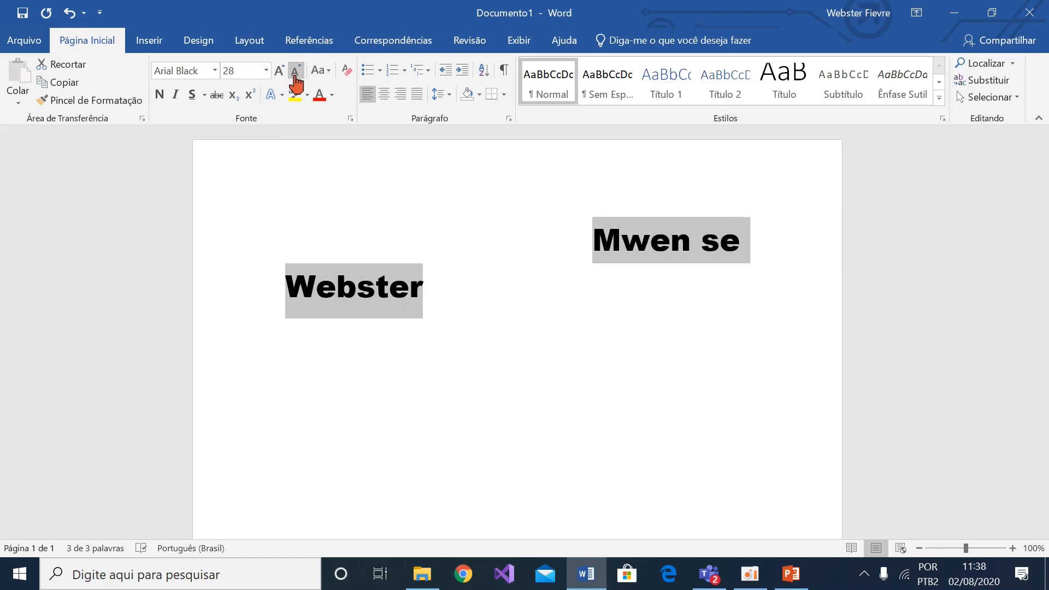
left_click(296, 82)
left_click(295, 82)
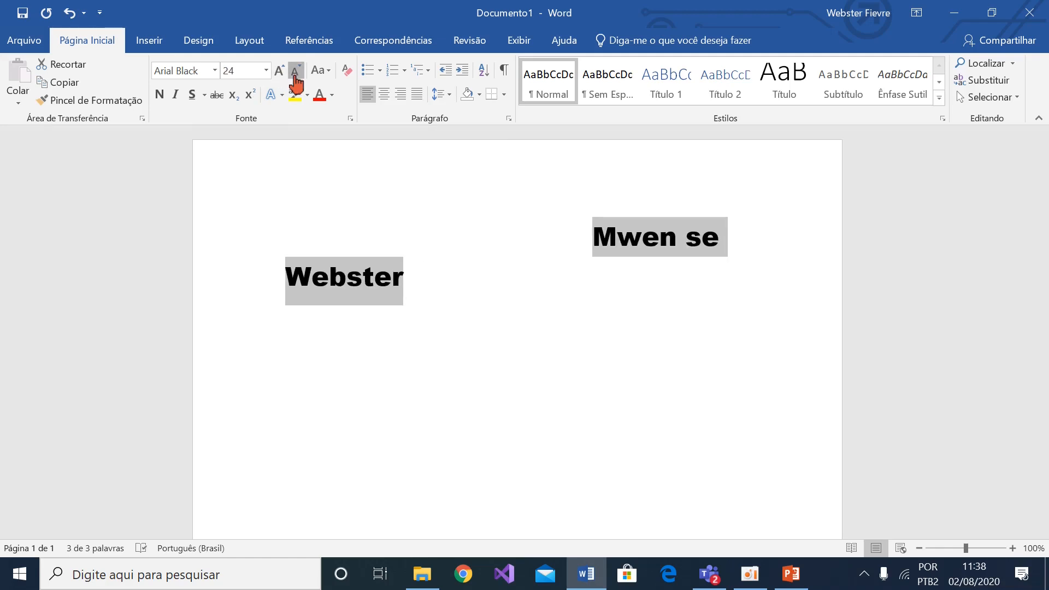
left_click(296, 82)
left_click(295, 82)
left_click(296, 82)
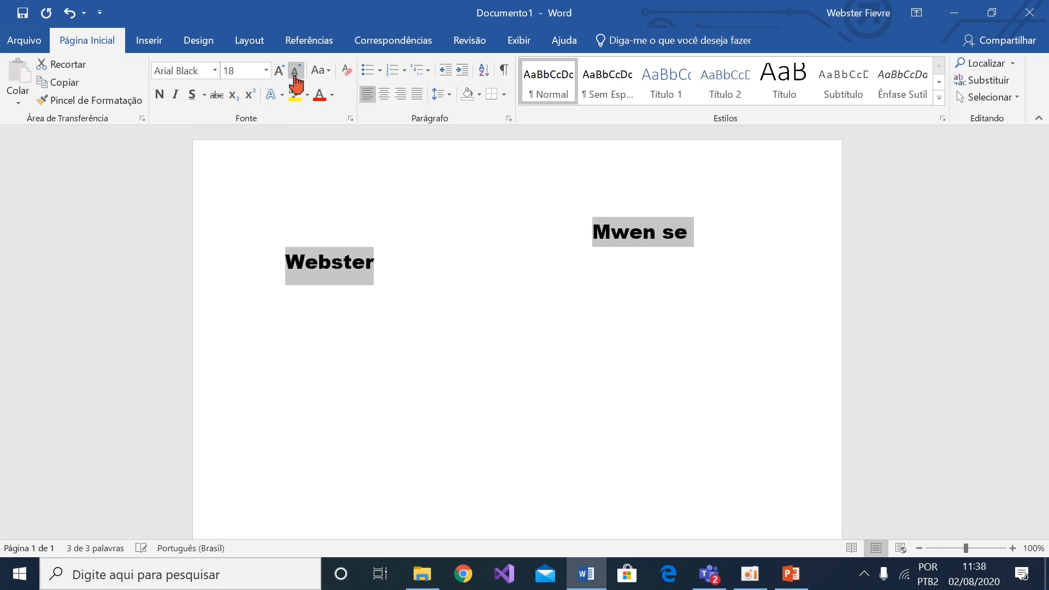
left_click(296, 82)
left_click(294, 77)
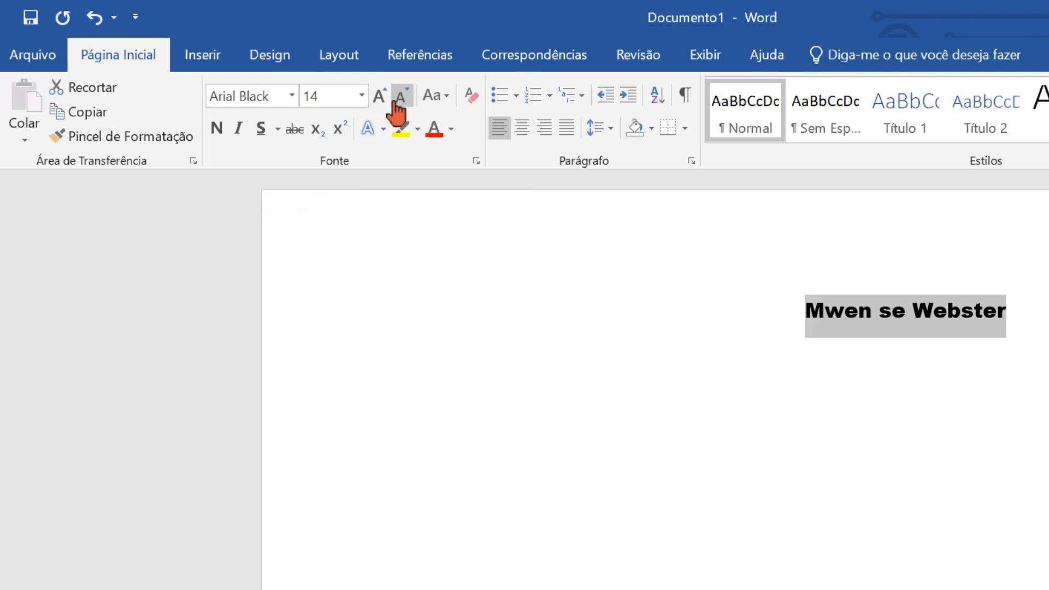
Convert the selected sentence to all uppercase and after that to all lowercase letters
left_click(446, 102)
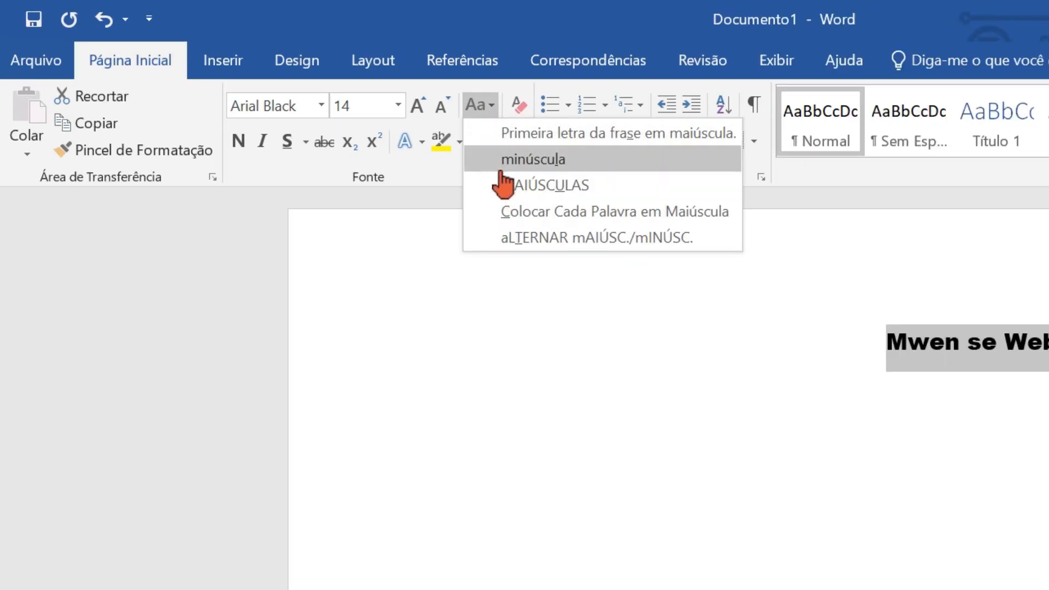
left_click(558, 190)
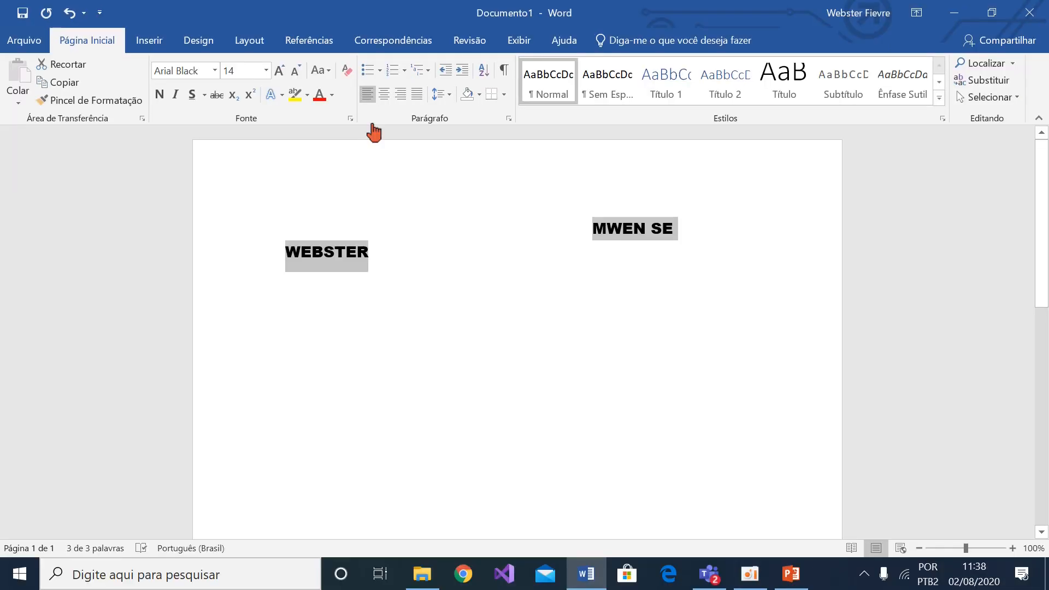
left_click(328, 73)
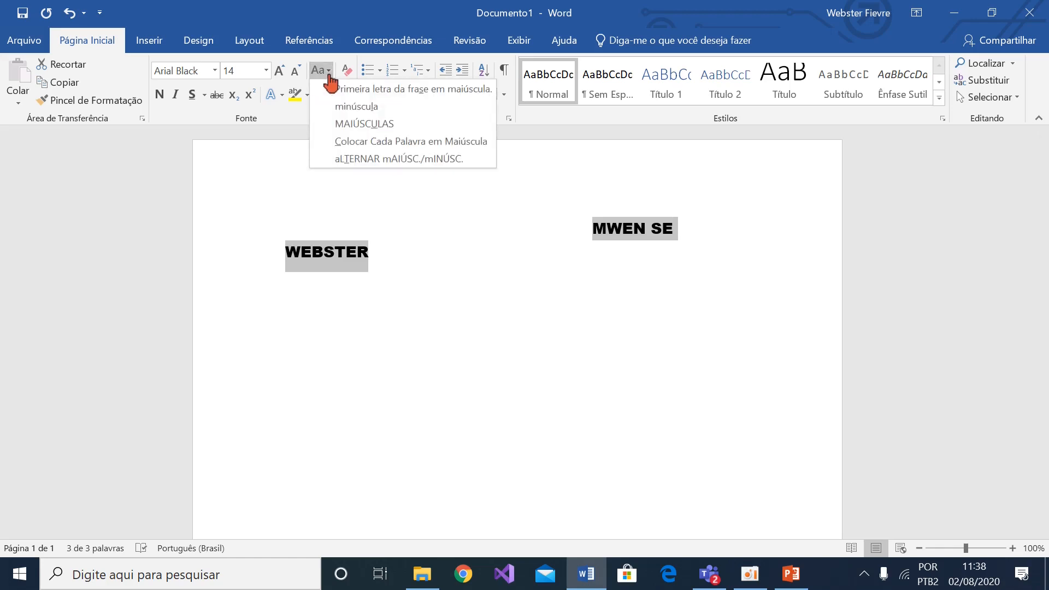
left_click(349, 106)
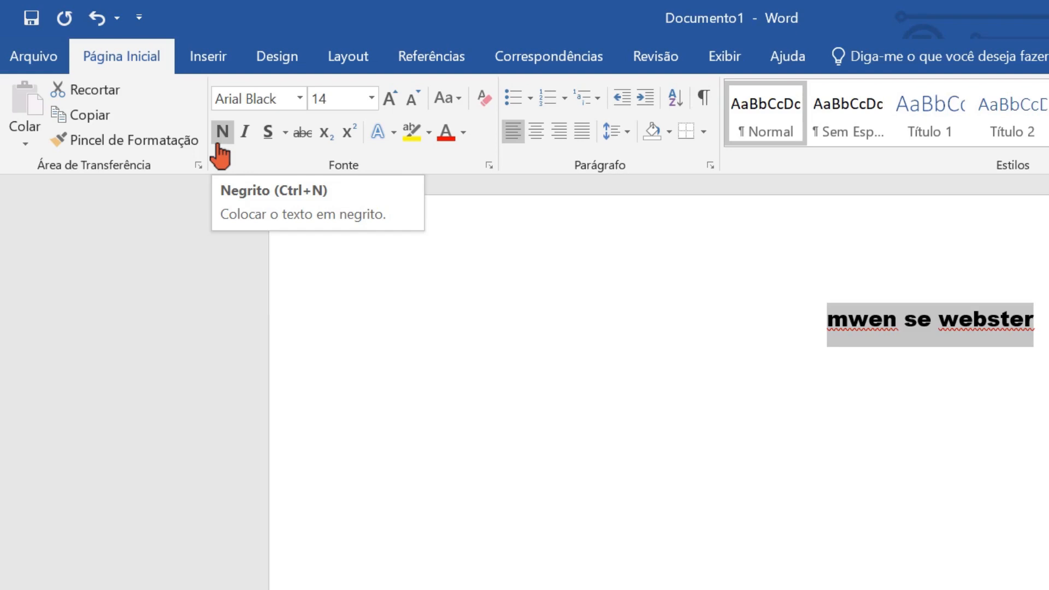
Apply bold formatting to the whole sentence
left_click(224, 136)
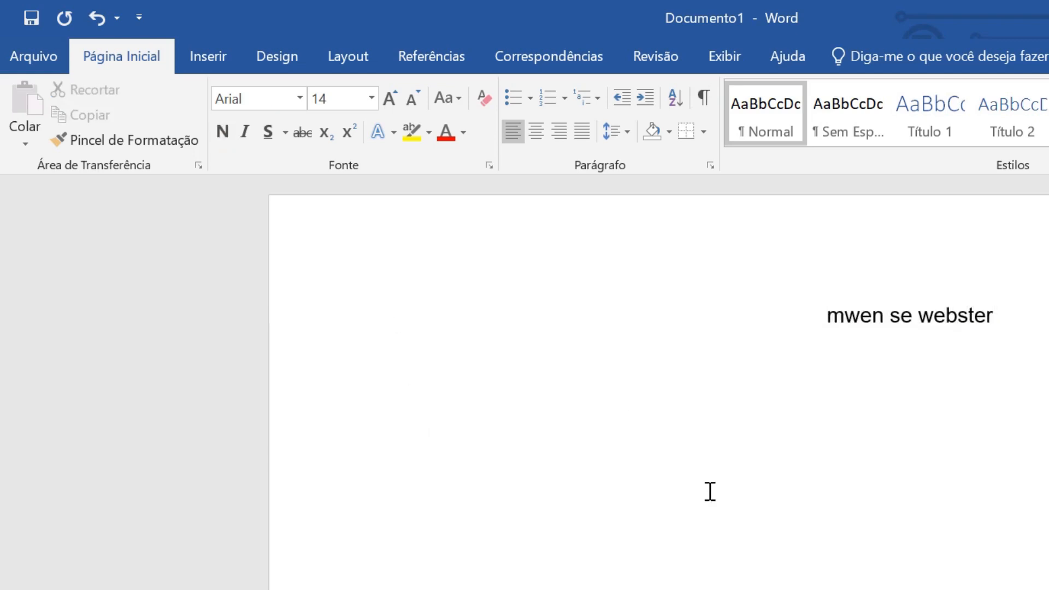
left_click(710, 492)
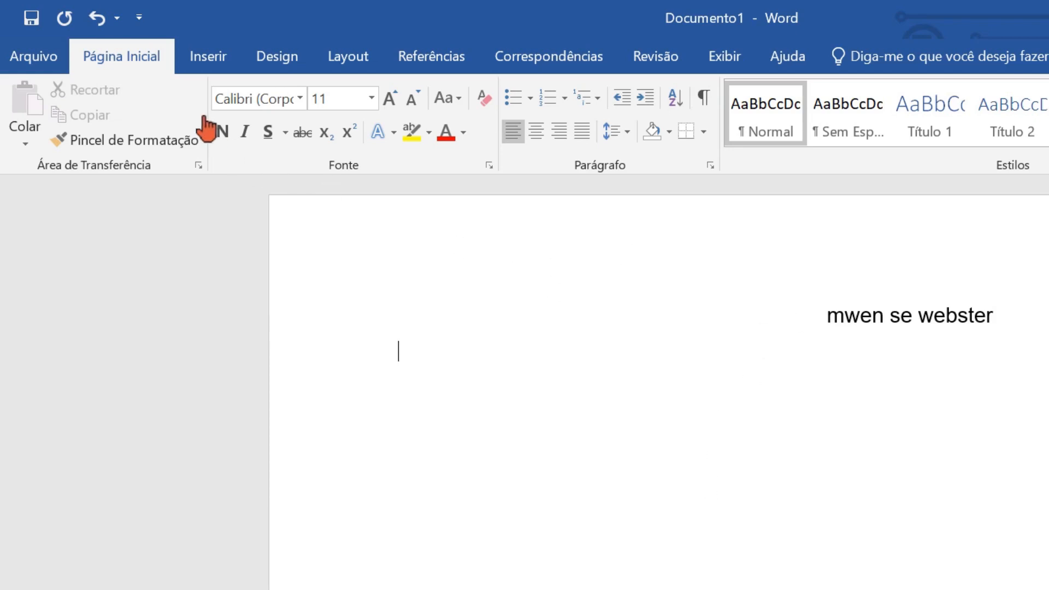
left_click(819, 318)
left_click_drag(818, 318, 944, 336)
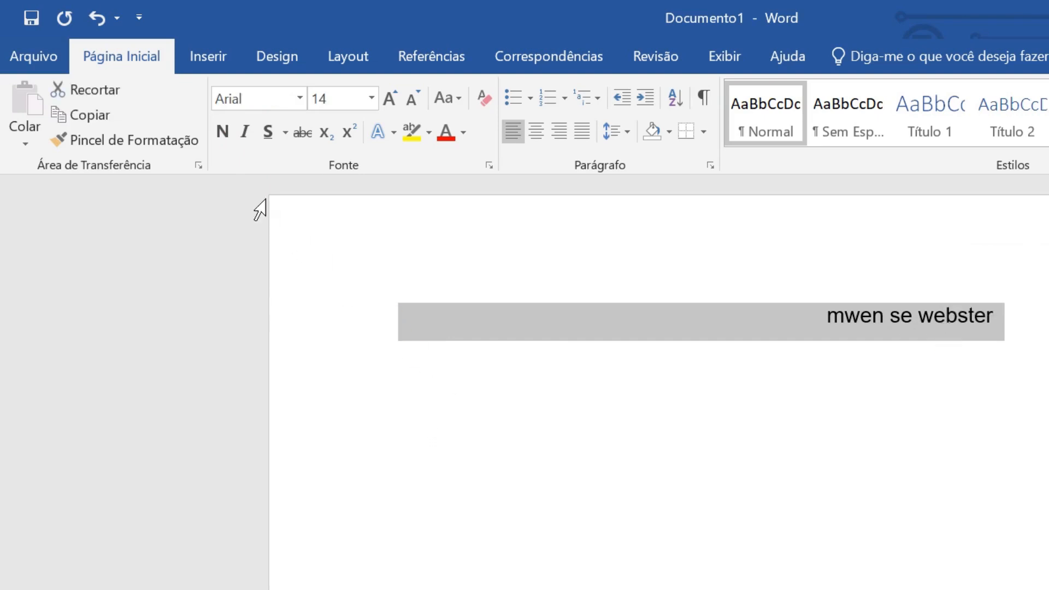
left_click(223, 138)
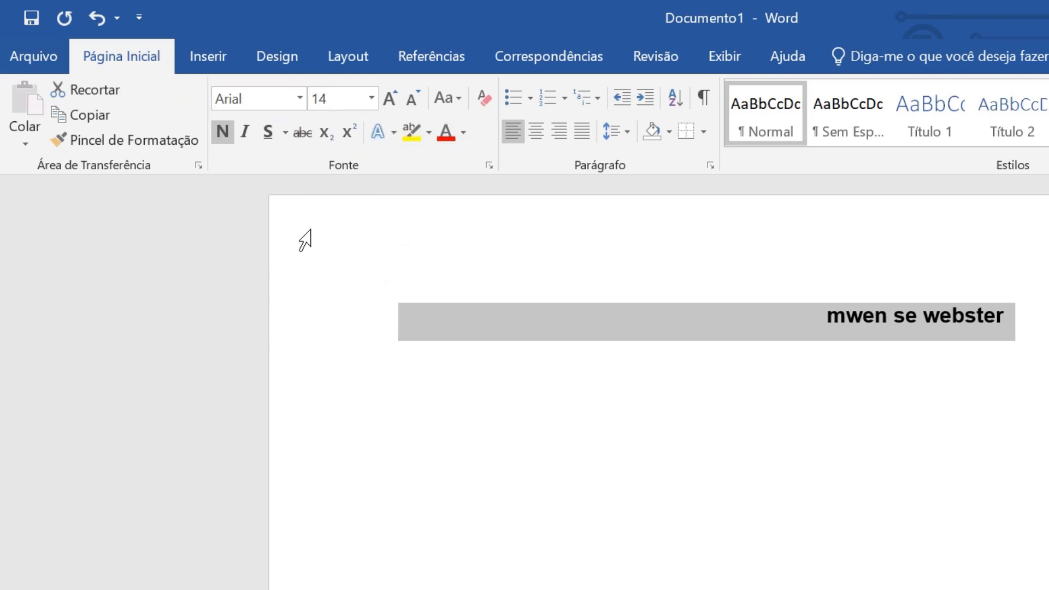
Apply italic and underline formatting to the whole bold sentence
left_click(246, 132)
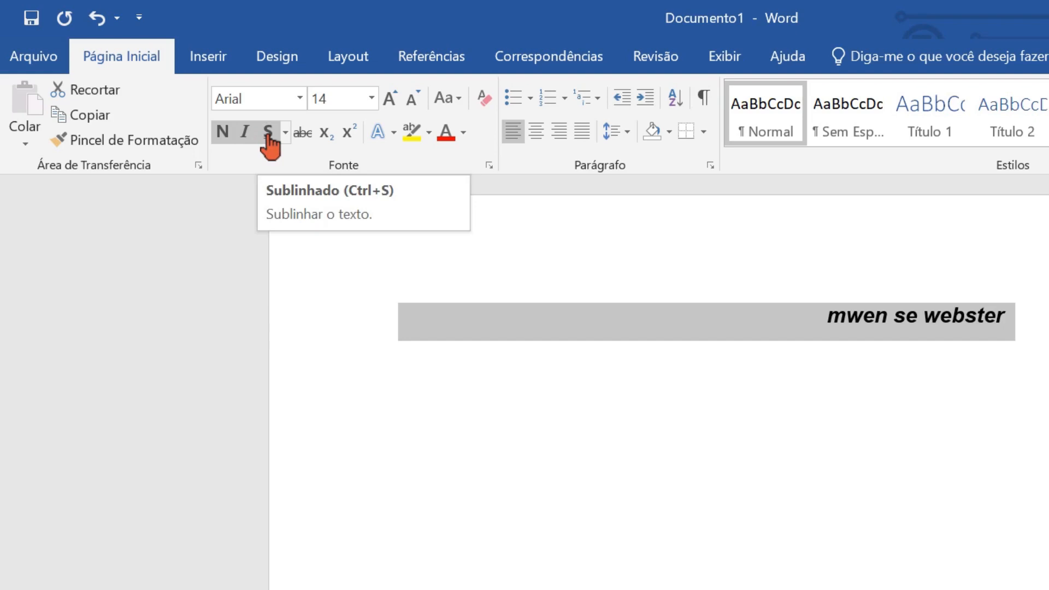
left_click(268, 138)
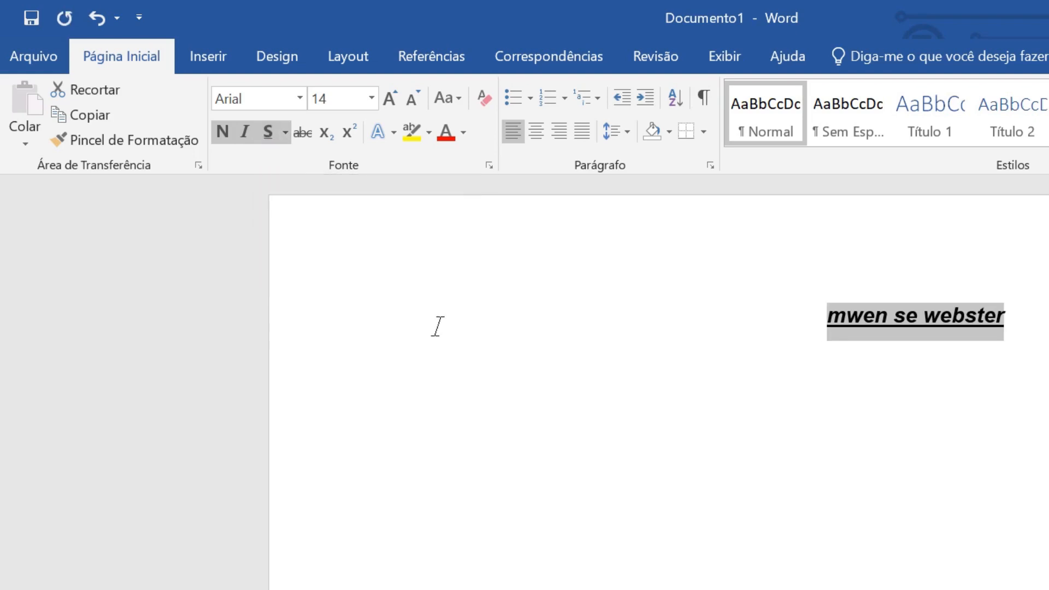
left_click(467, 492)
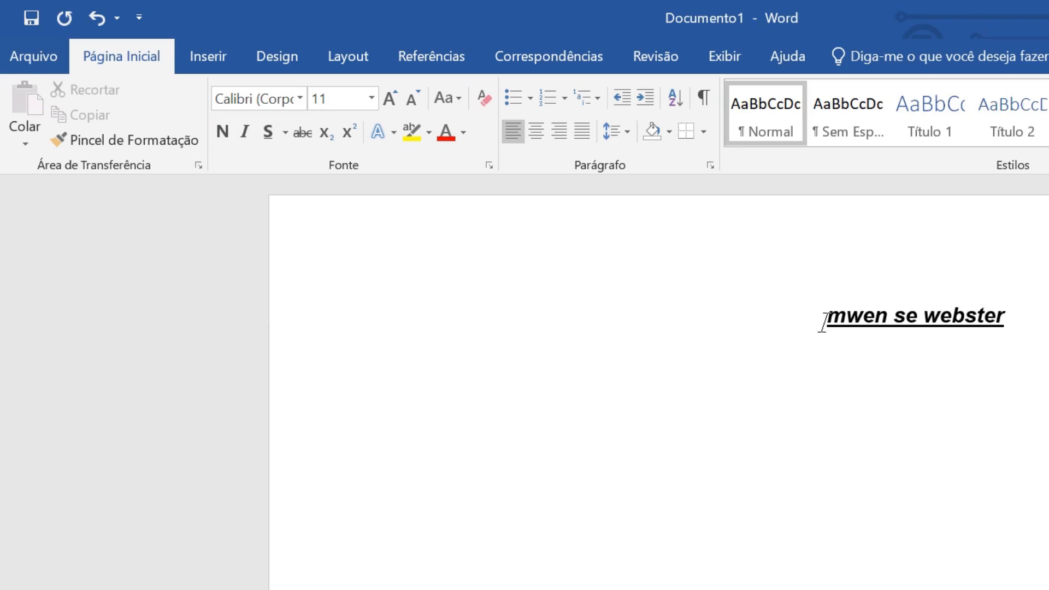
Remove the underline from the sentence, and try strikethrough on it before undoing that change
left_click_drag(819, 328, 936, 342)
left_click(947, 381)
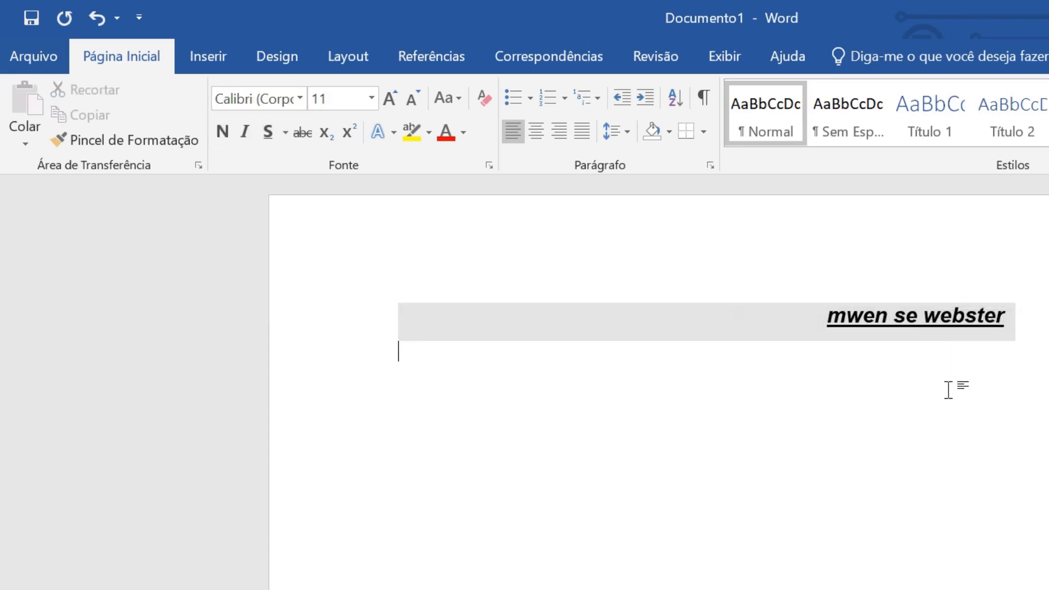
left_click_drag(1004, 317, 836, 321)
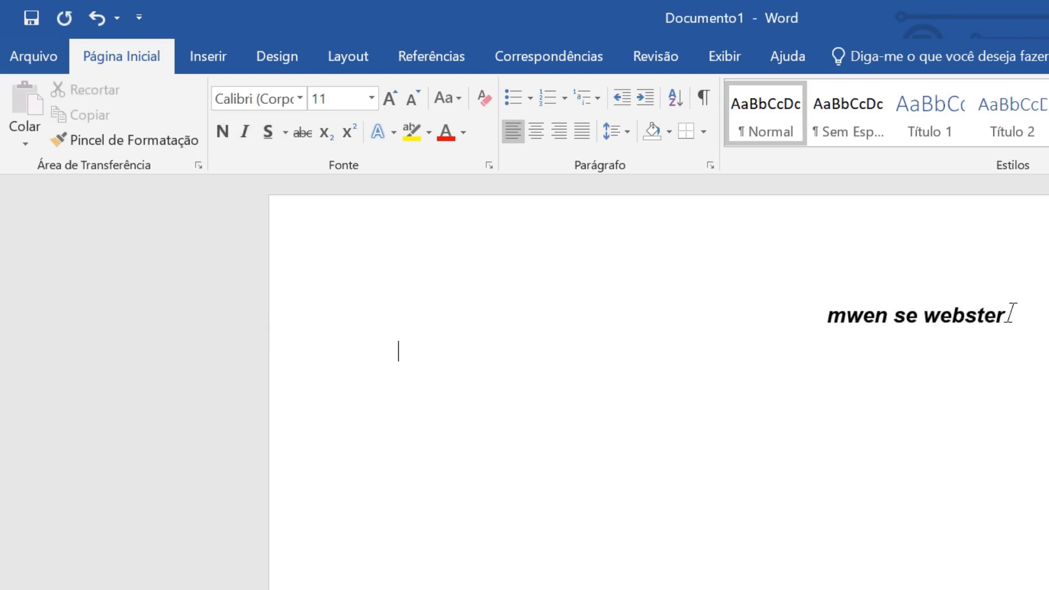
left_click_drag(1009, 314, 853, 323)
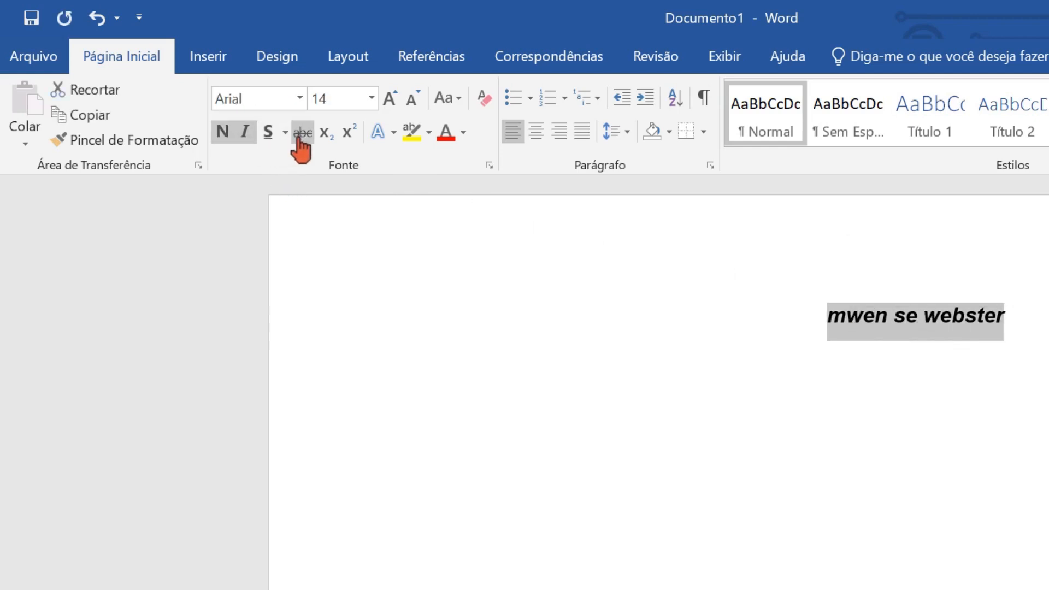
left_click(749, 473)
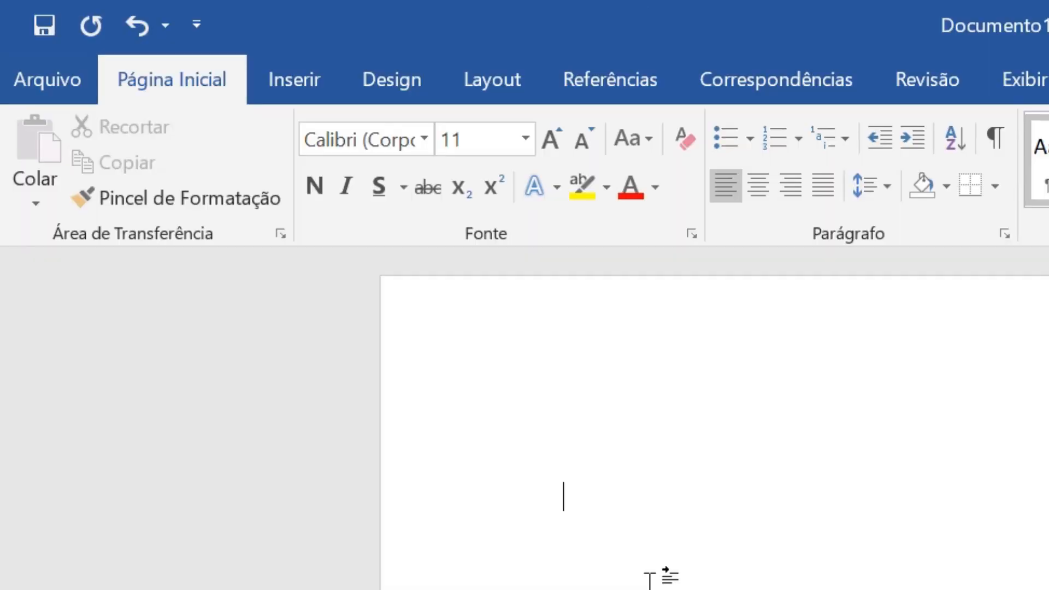
key("ctrl+z")
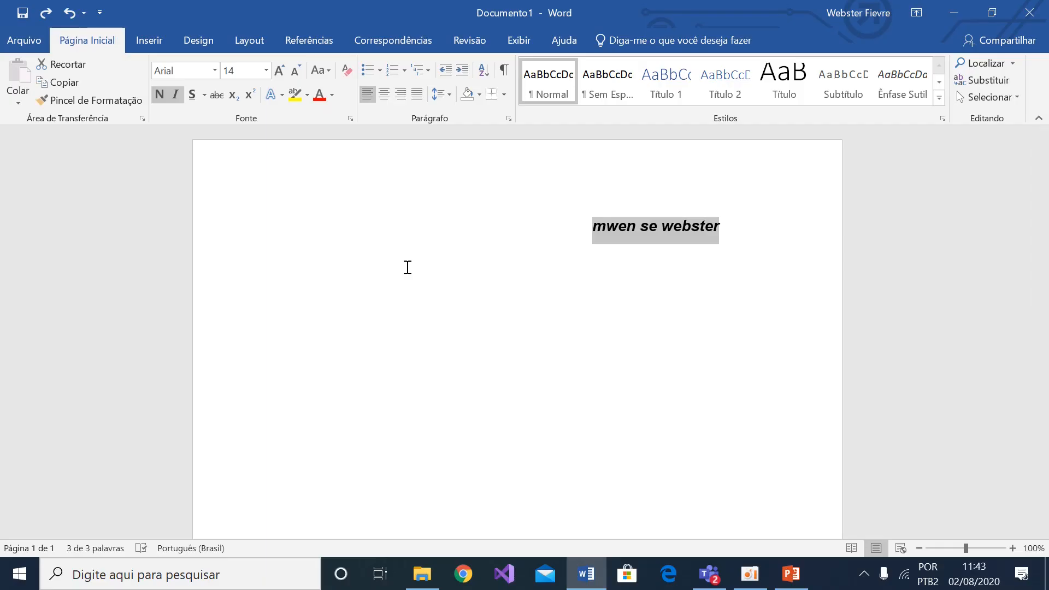
Add the number 99 in font size 72 below the sentence
left_click(432, 372)
type("99")
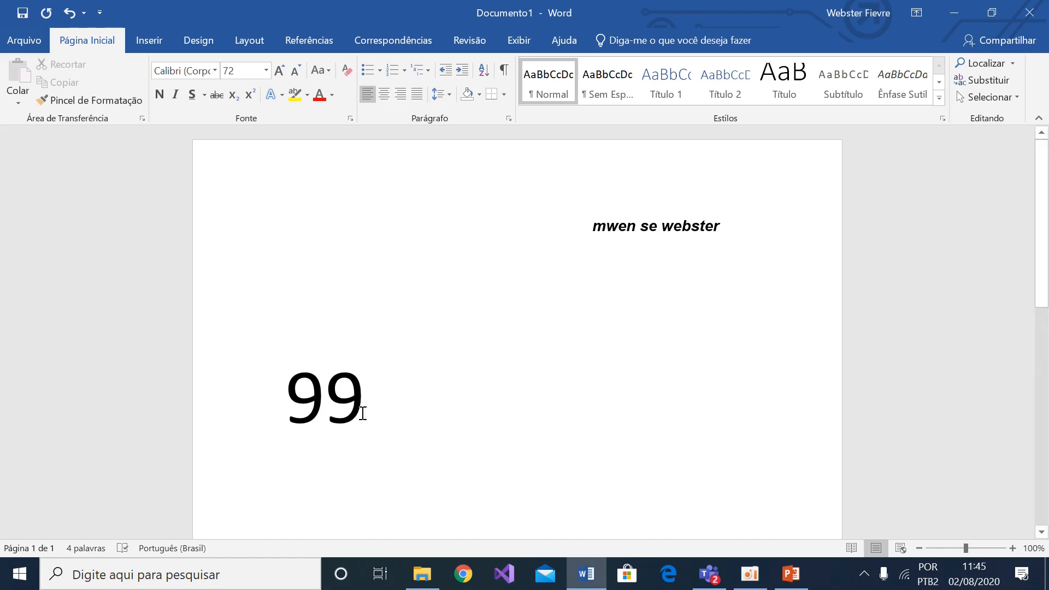
Format the second digit of 99 as subscript and after that as superscript
left_click_drag(346, 411, 336, 418)
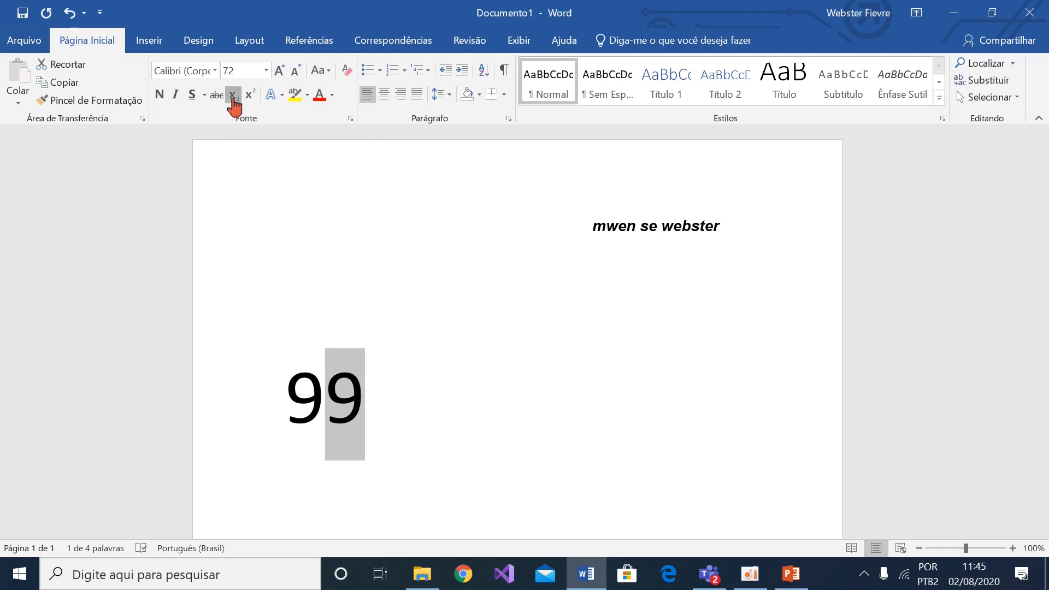
left_click(233, 97)
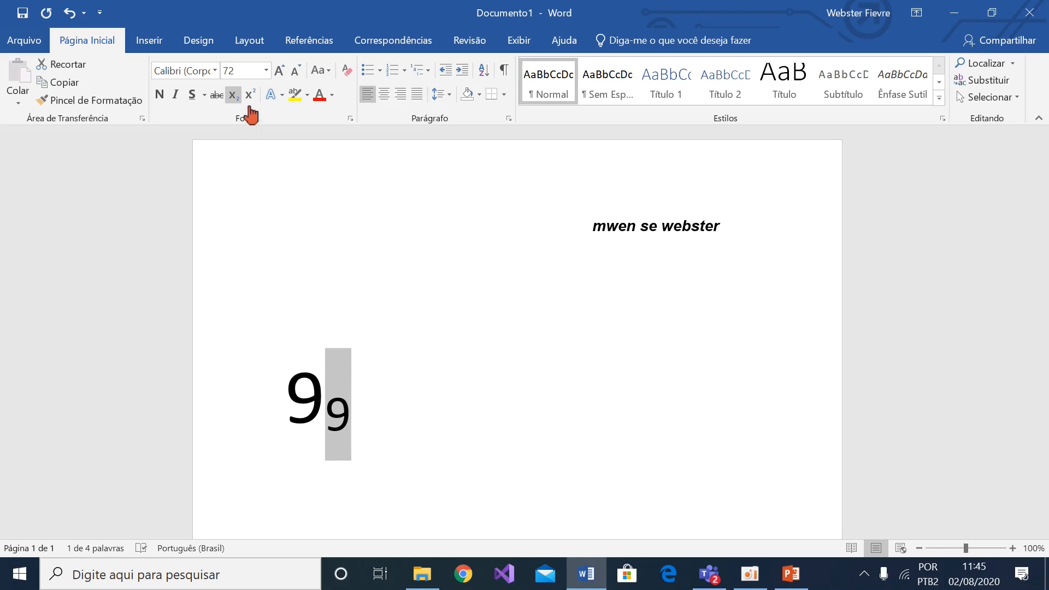
left_click(251, 95)
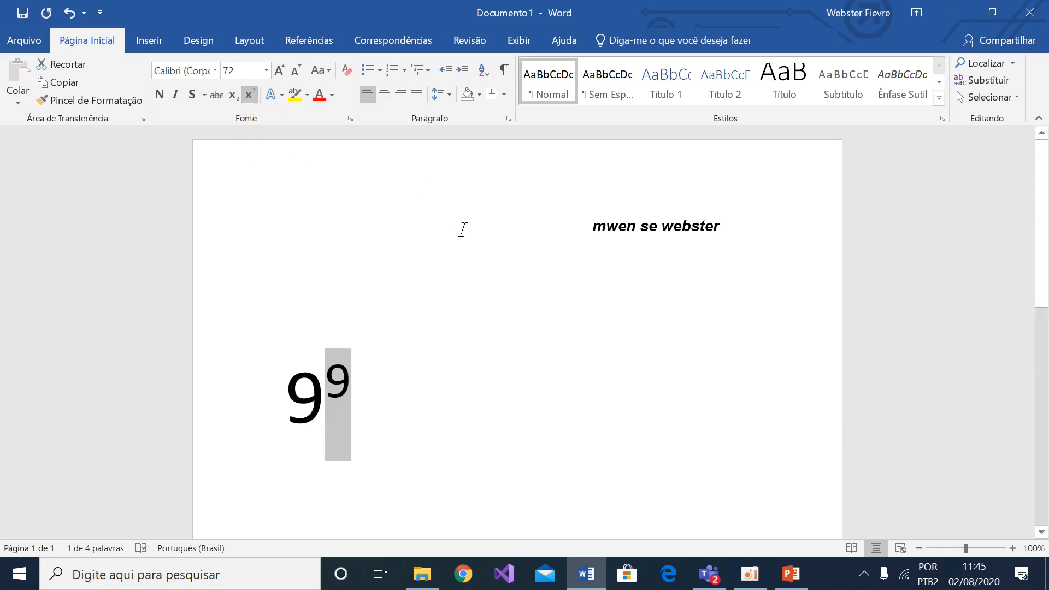
Apply the black text effect preset with a shadow to the sentence
left_click(462, 227)
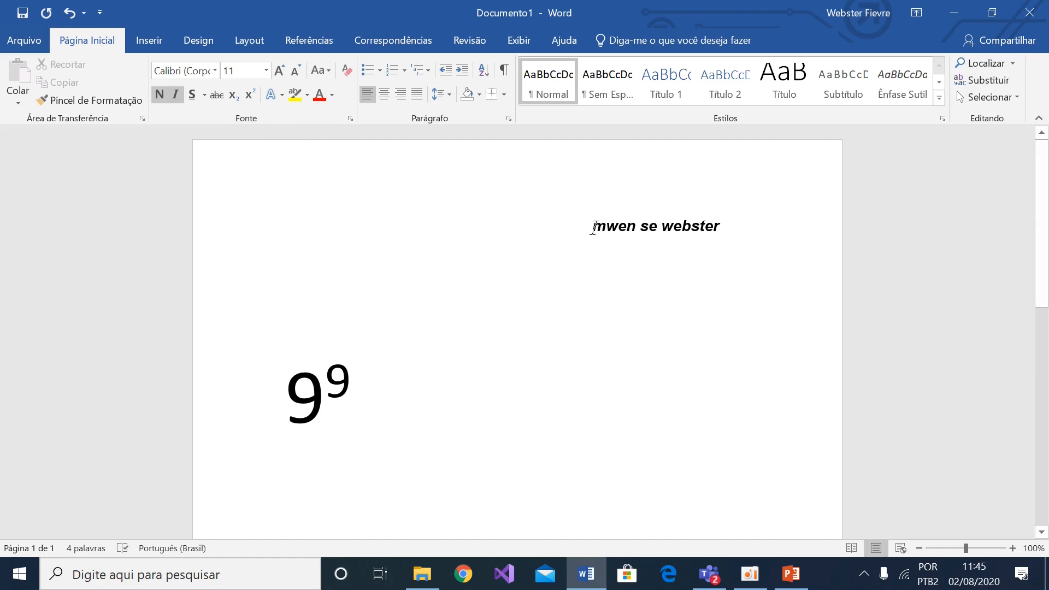
key("ctrl+z")
left_click_drag(662, 226, 563, 232)
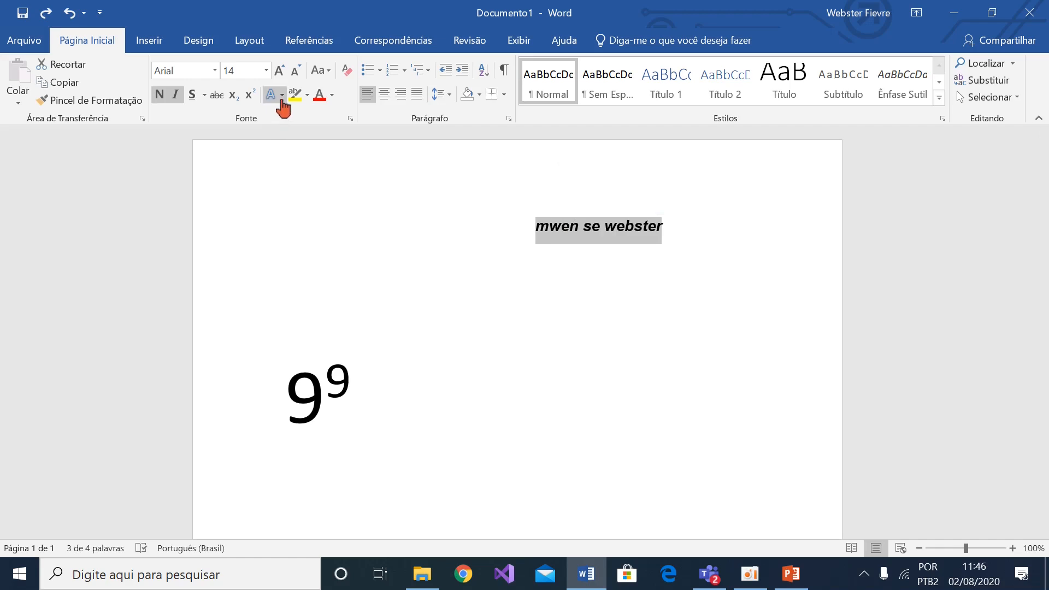
left_click(280, 100)
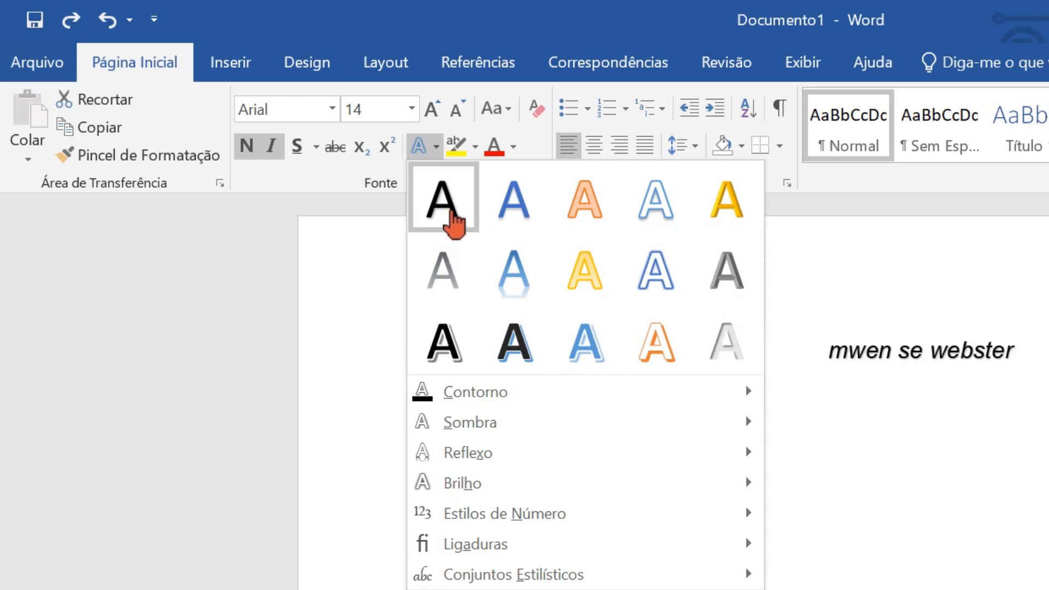
left_click(452, 212)
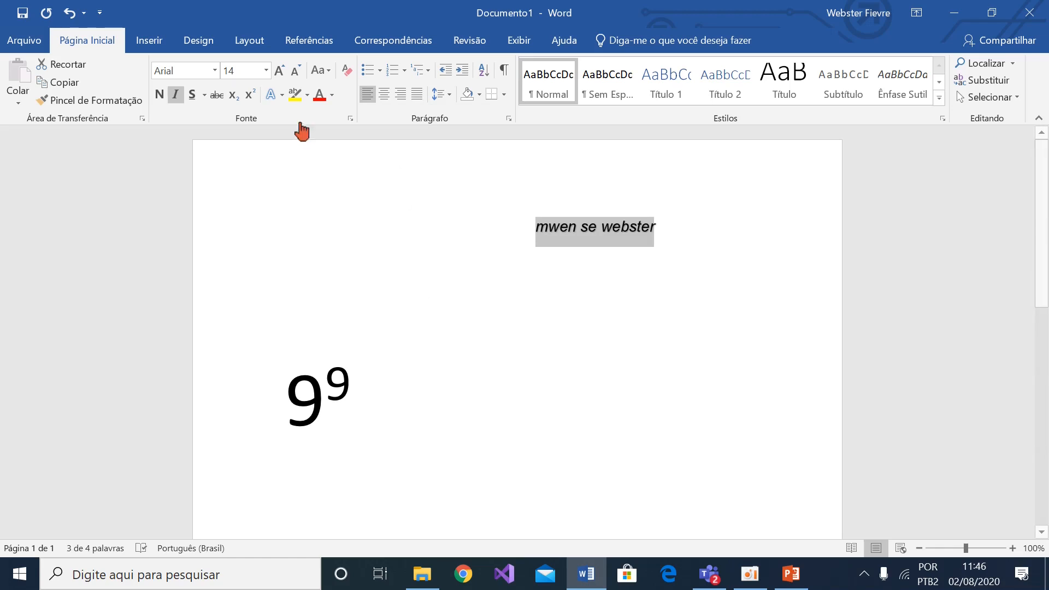
Try a pink text highlight on the sentence and undo it
left_click(307, 97)
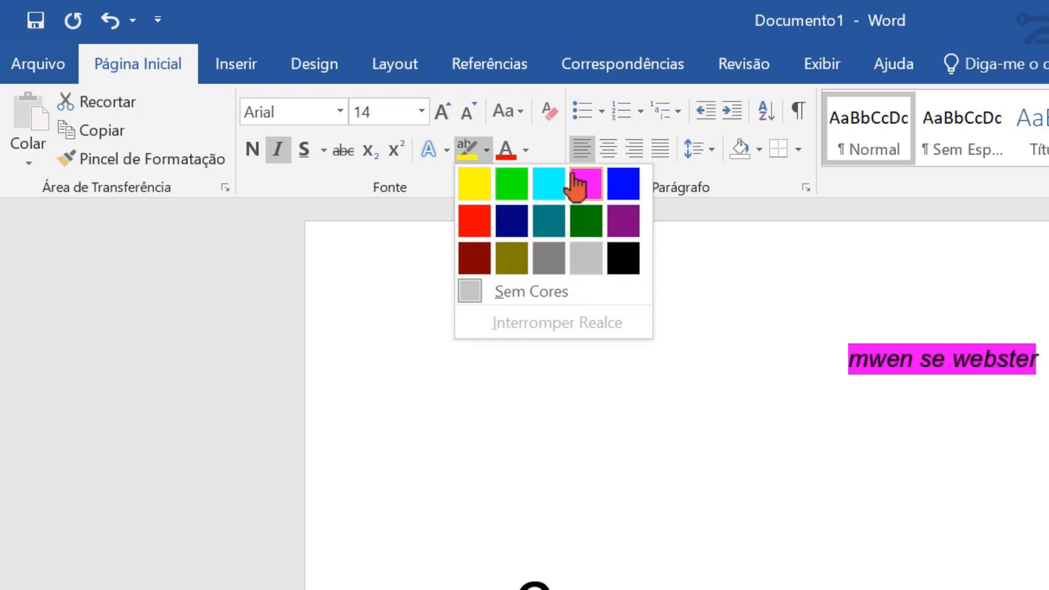
left_click(586, 183)
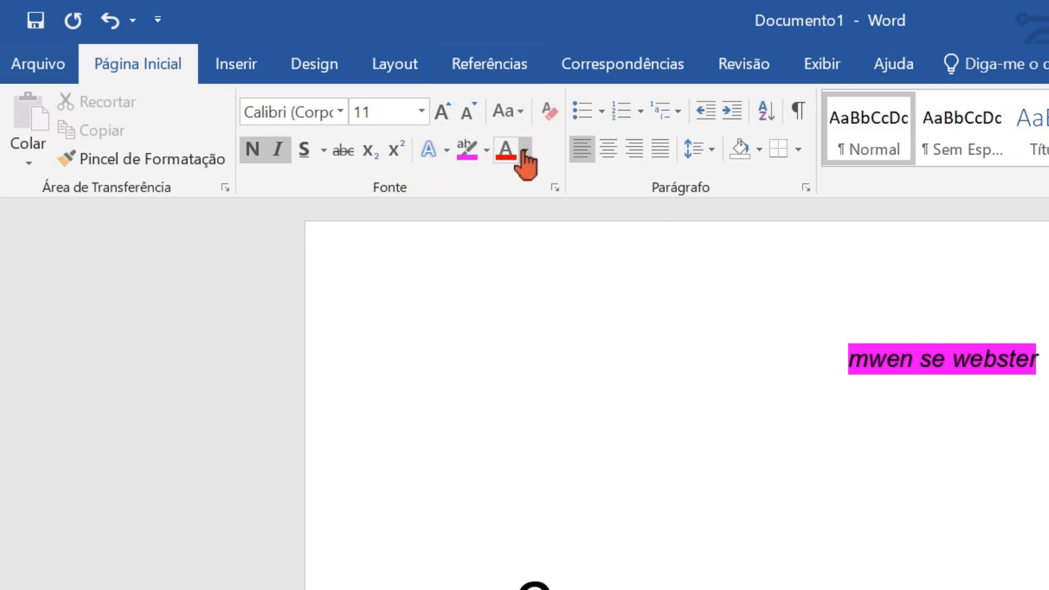
key("ctrl+z")
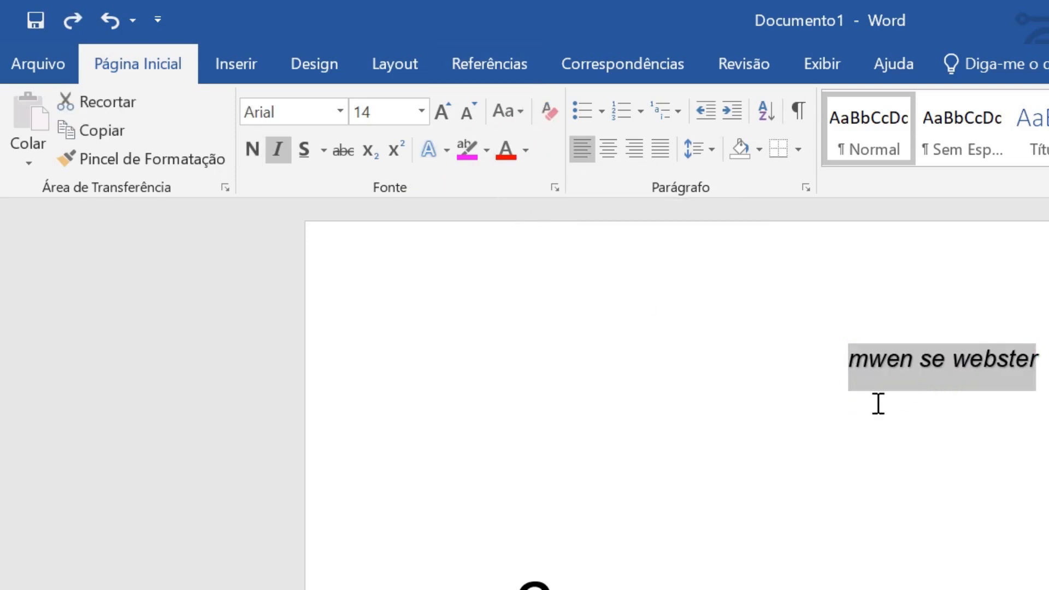
Set the sentence's font color to standard red, and after that clear all of the sentence's formatting
left_click(525, 153)
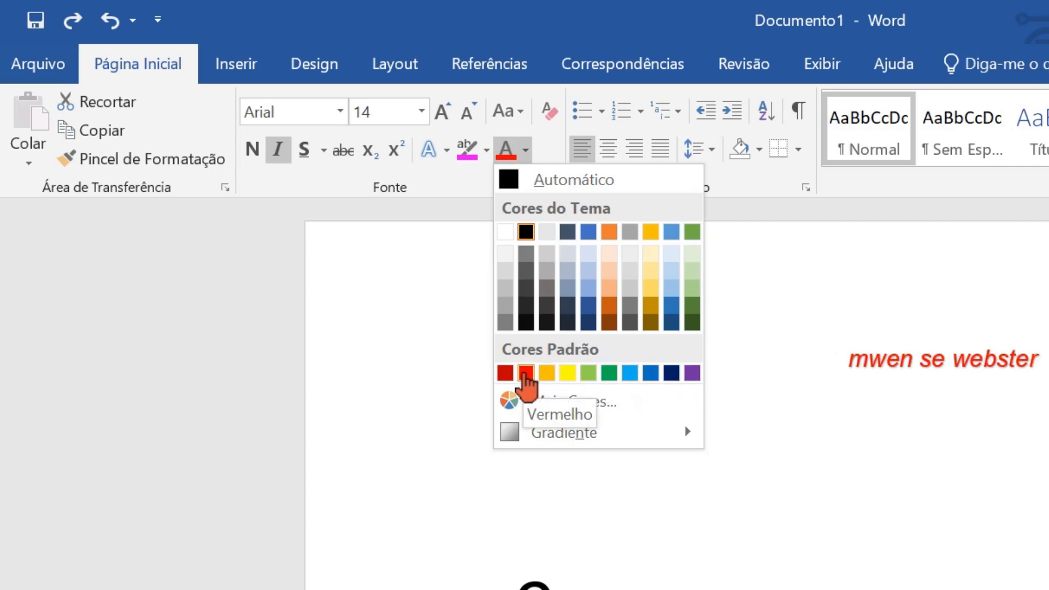
left_click(526, 374)
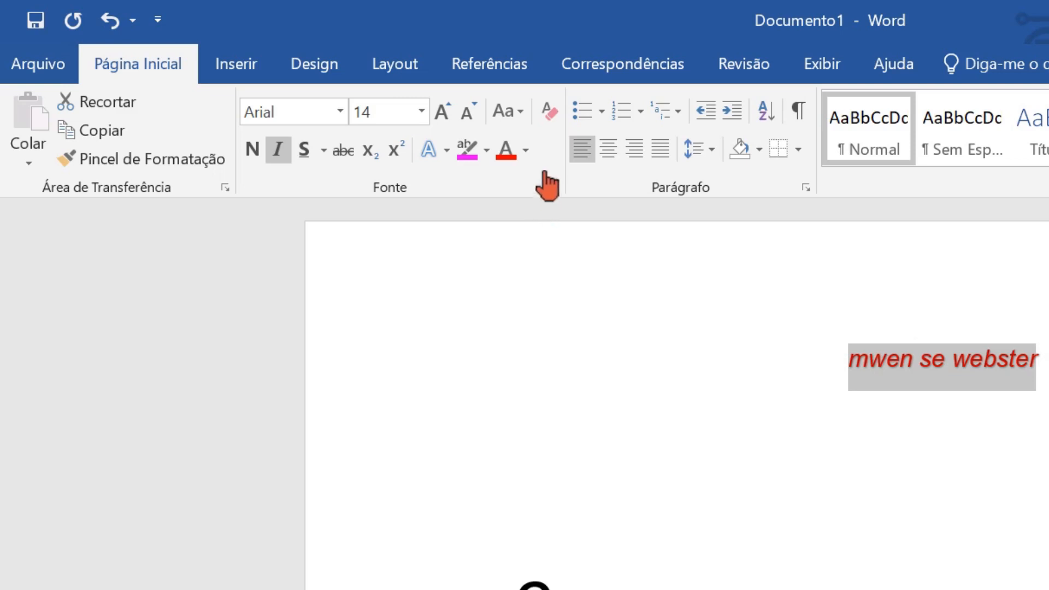
left_click(549, 118)
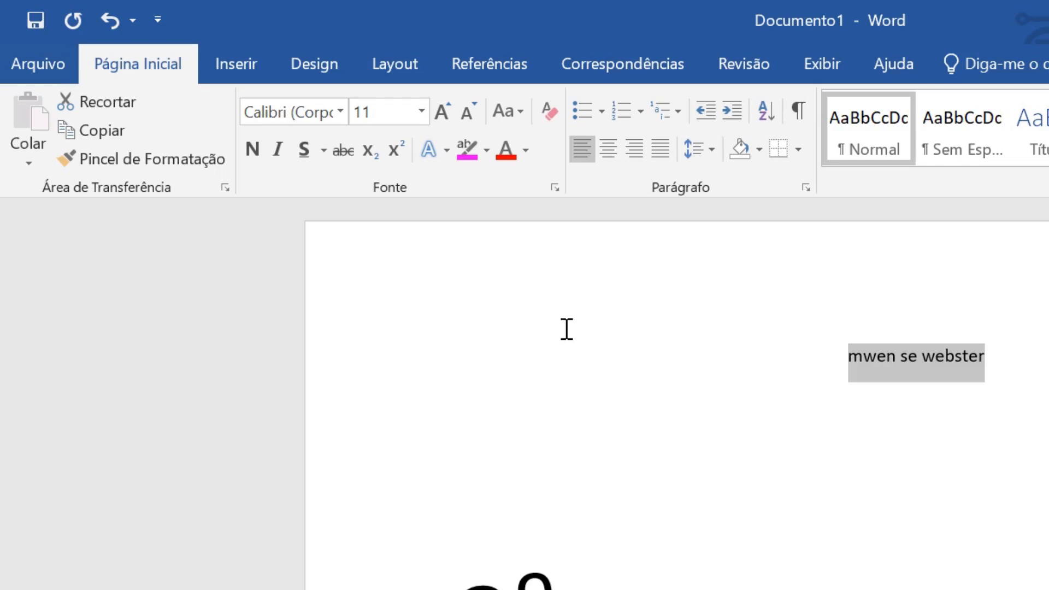
left_click(759, 533)
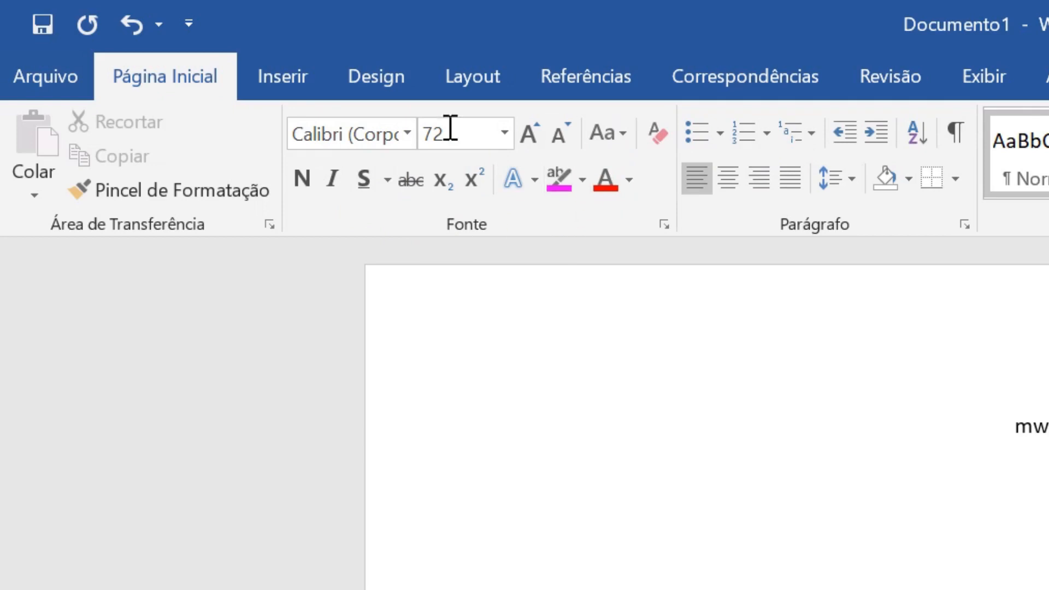
left_click(288, 88)
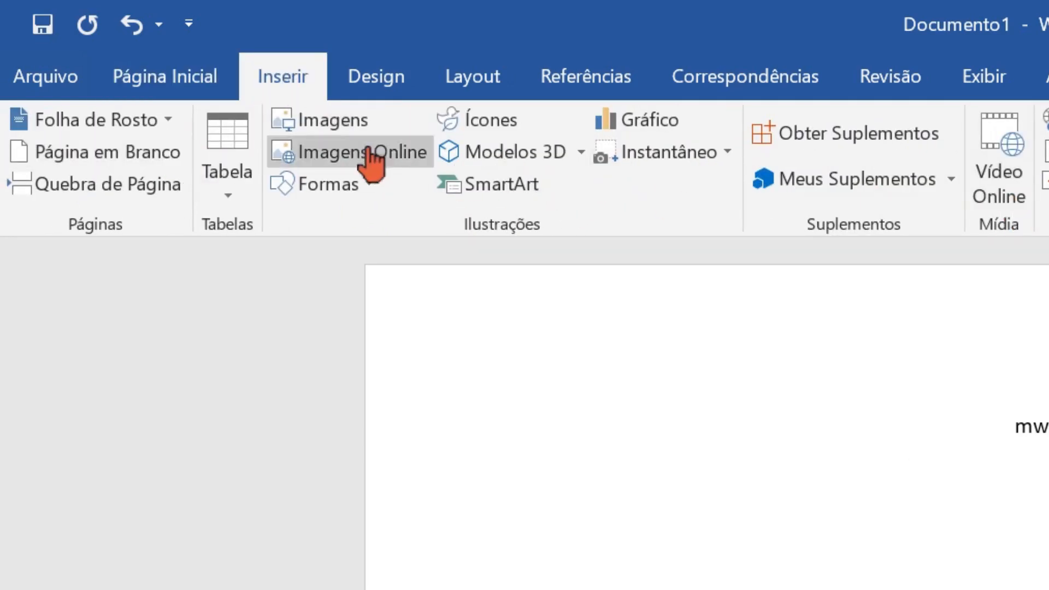
left_click(366, 88)
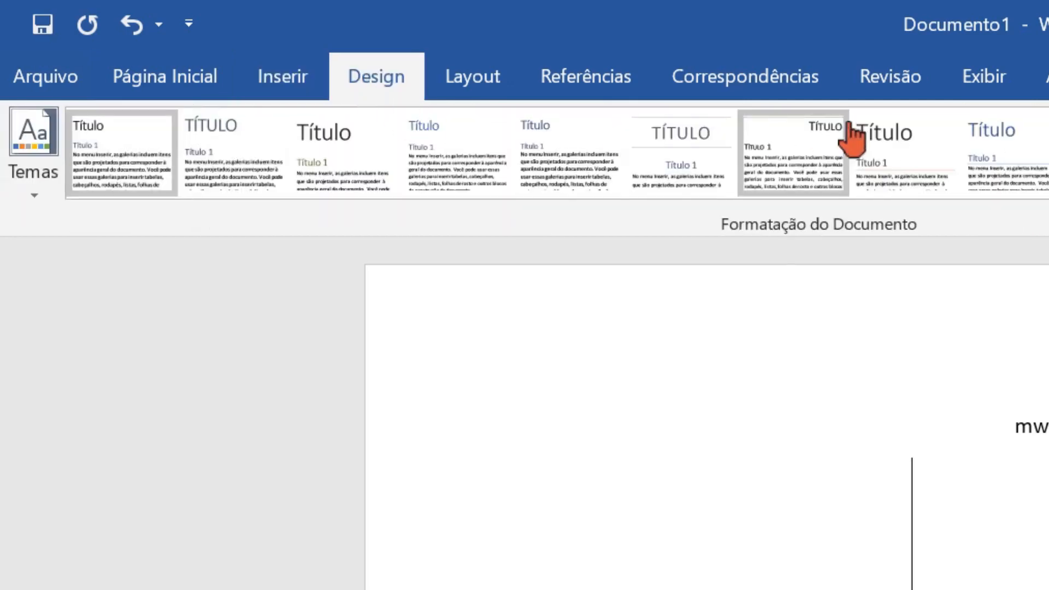
left_click(463, 86)
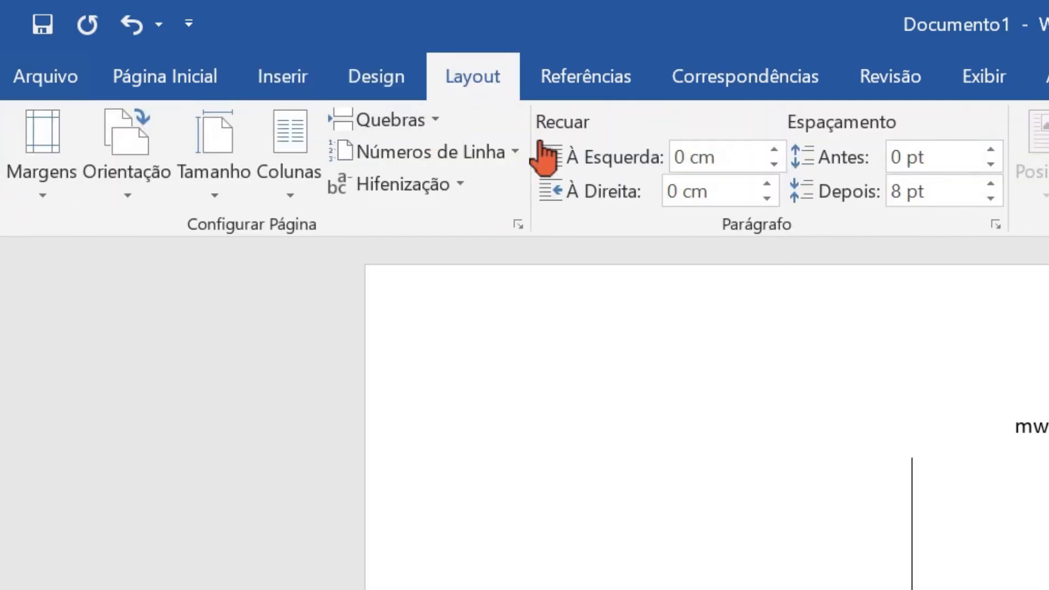
left_click(147, 91)
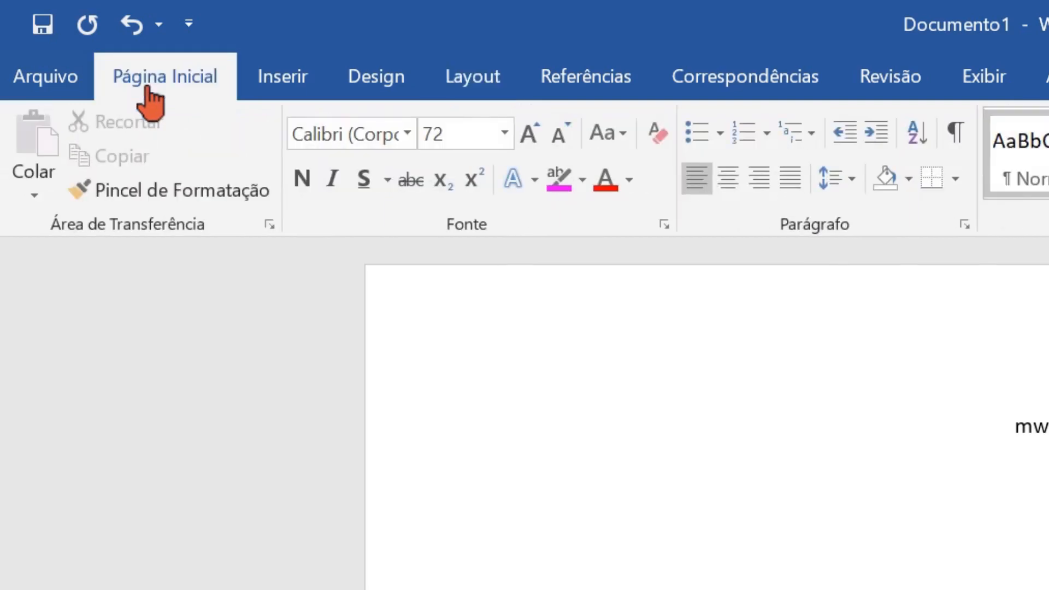